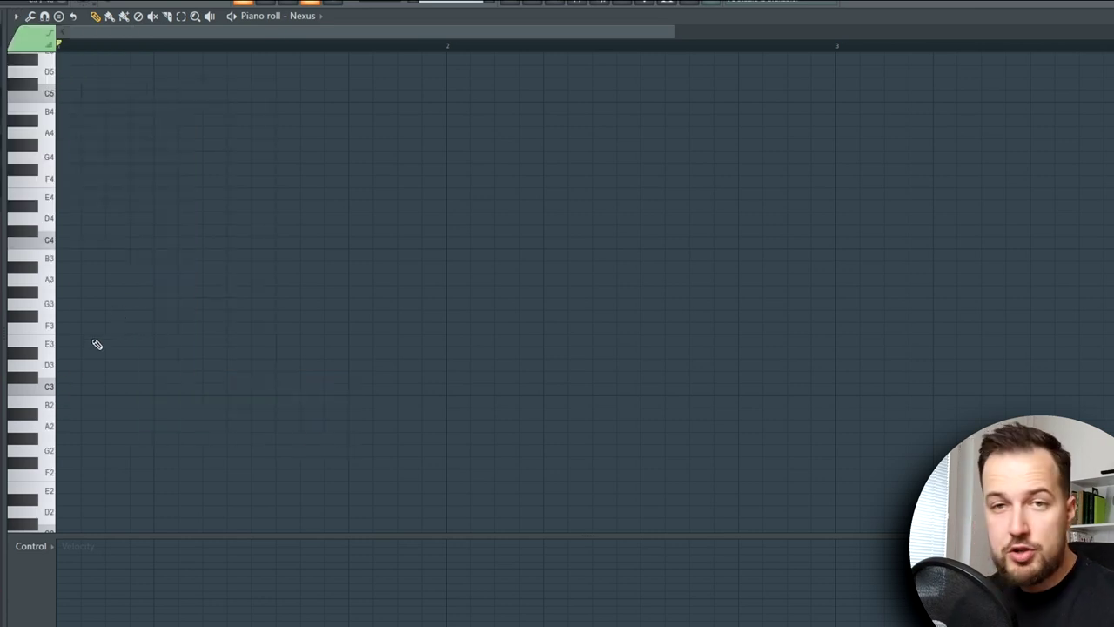
Step: Draw four consecutive half-bar notes in the Nexus piano roll from bar 1: D3, A2, F2 and G2
click(63, 365)
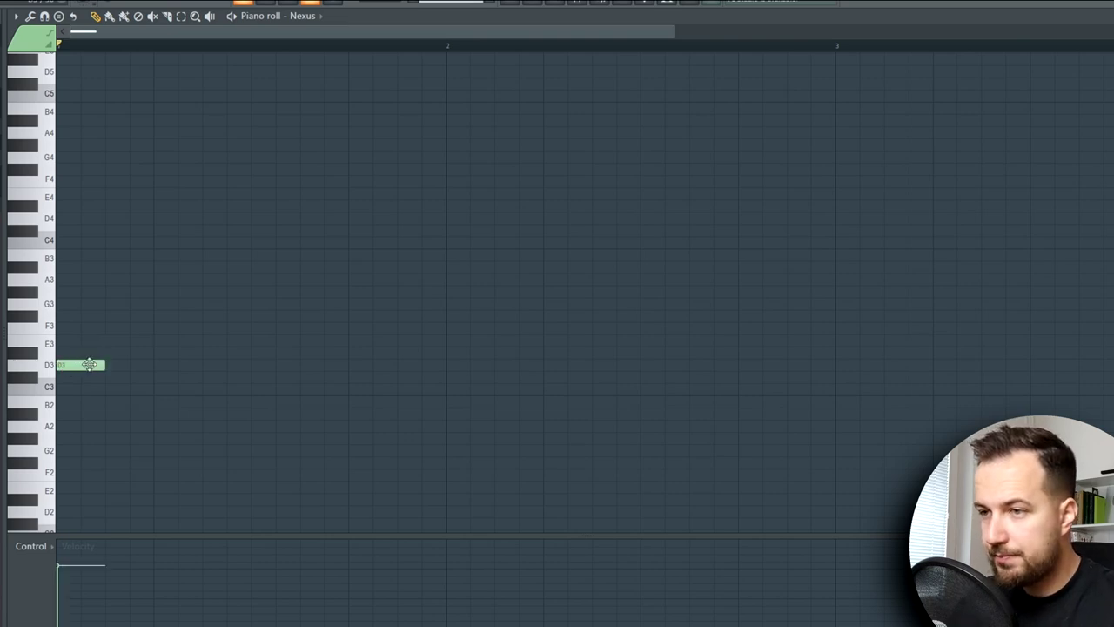
drag(104, 364, 244, 341)
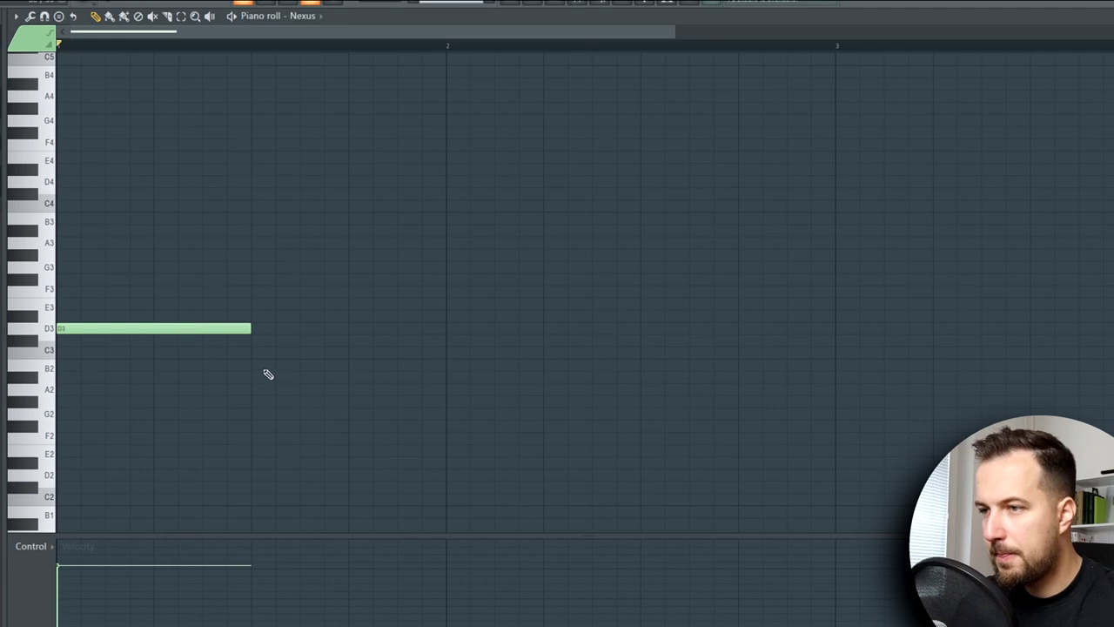
drag(267, 375, 255, 389)
drag(450, 426, 450, 439)
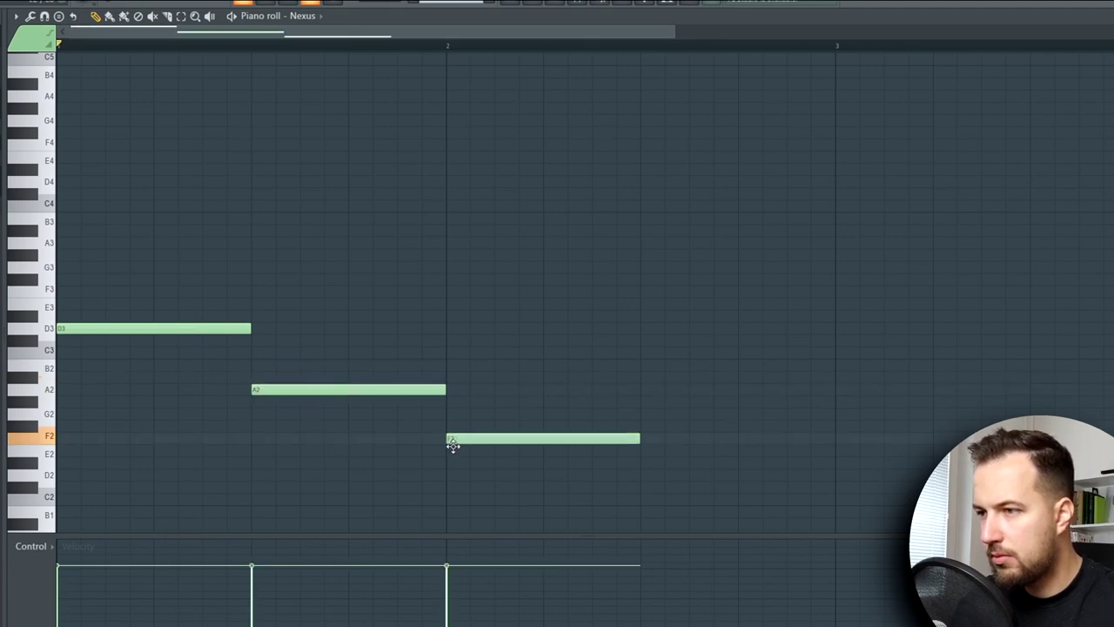
click(644, 414)
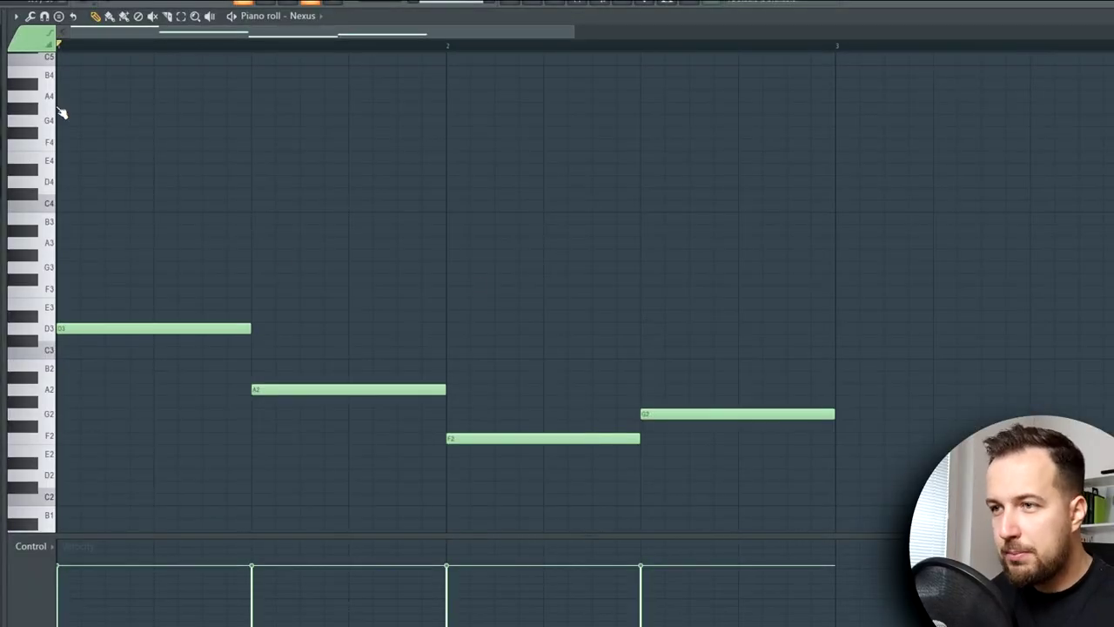
click(48, 245)
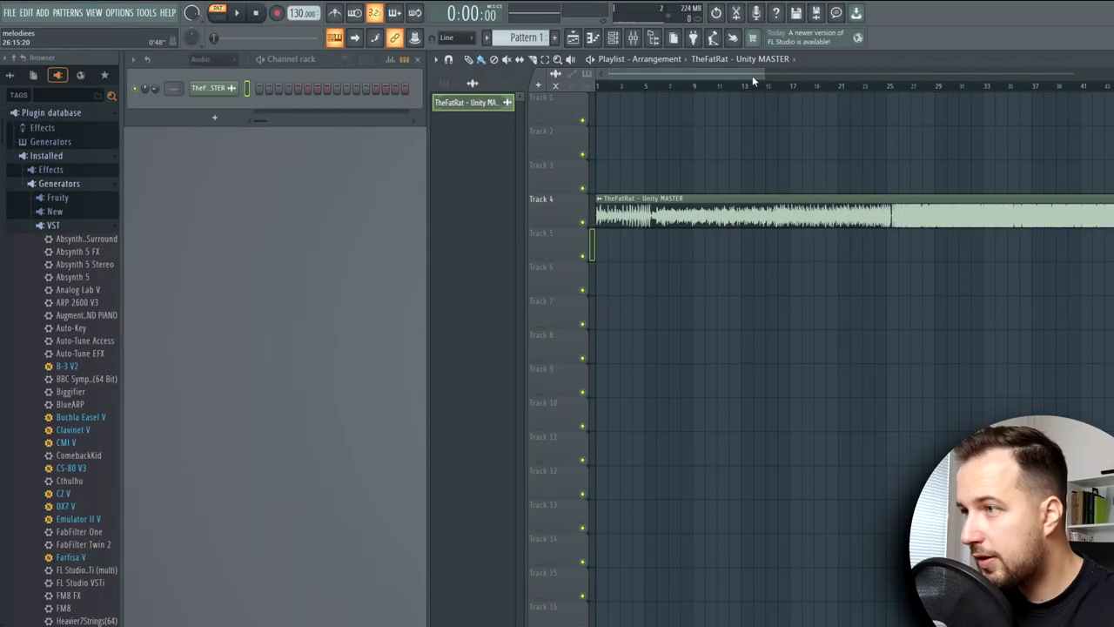
Step: Listen to the reference track TheFatRat - Unity MASTER around bars 25 to 27 and position playback at its drop
drag(752, 75, 755, 73)
click(838, 87)
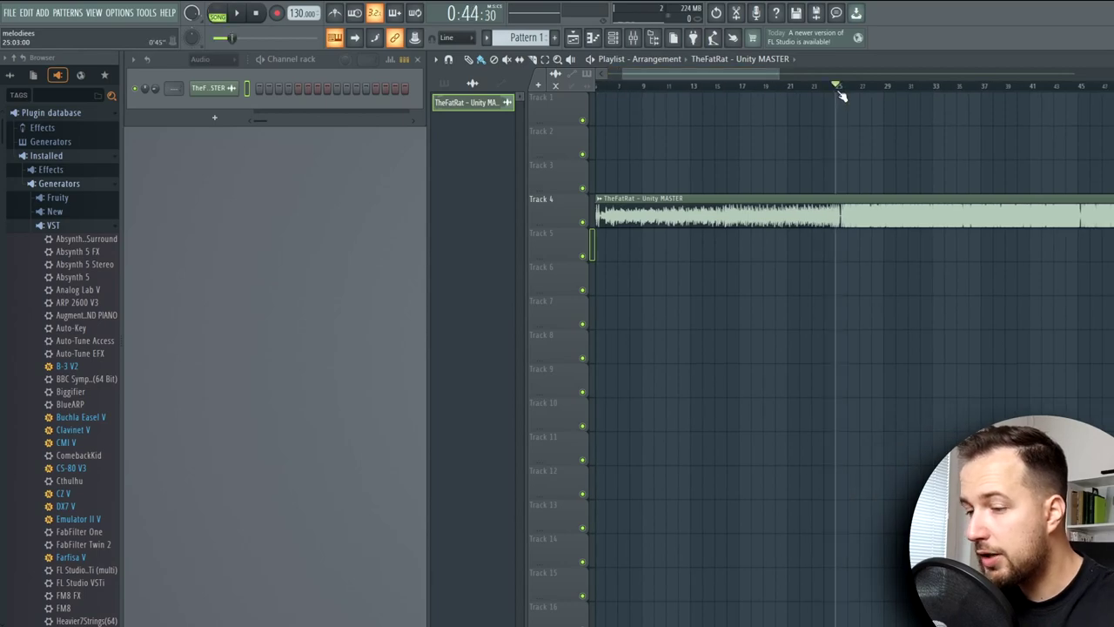
key(space)
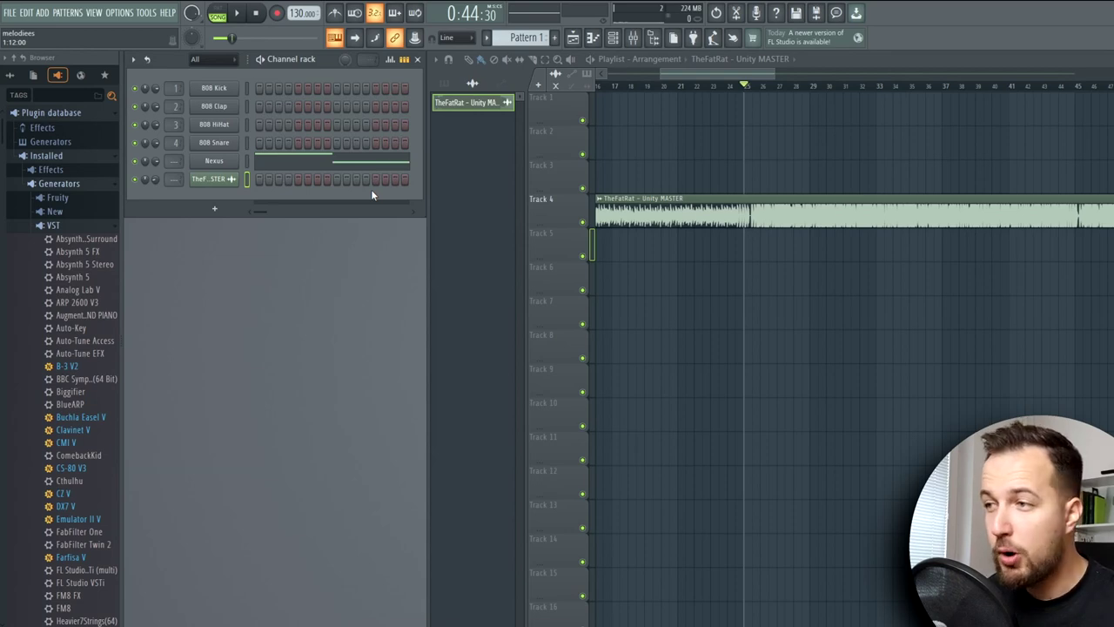
scroll(746, 87, up, 4)
key(space)
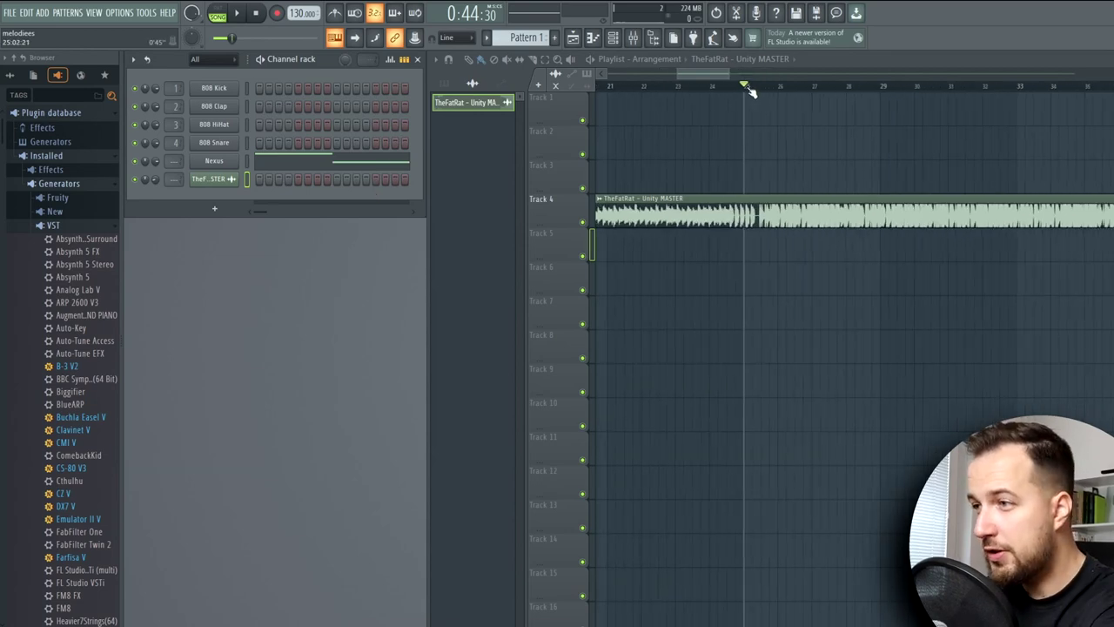
key(space)
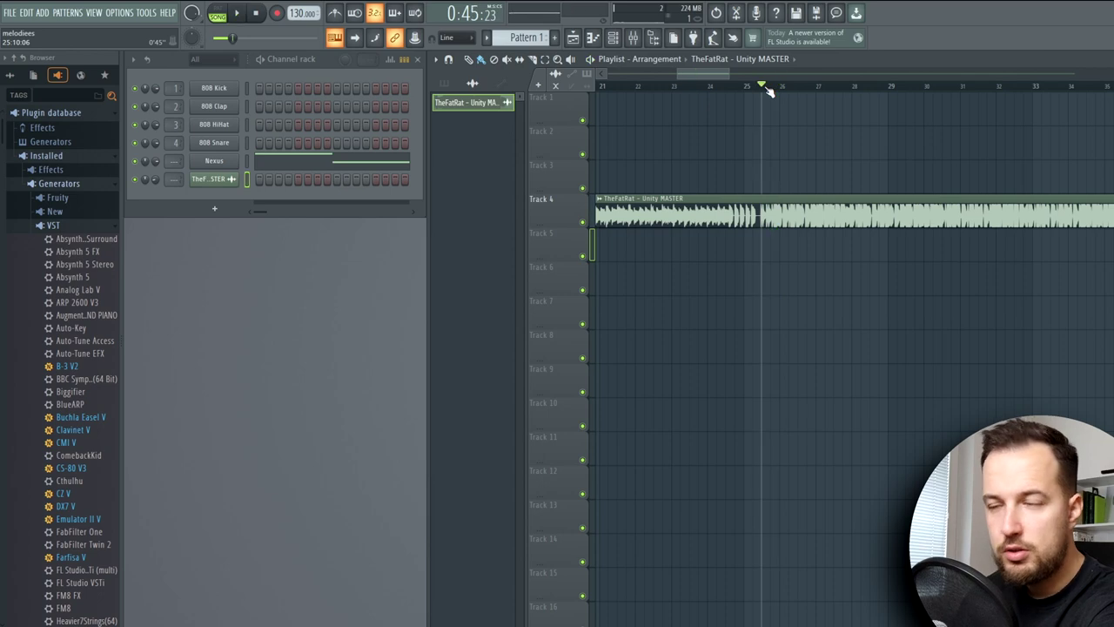
key(space)
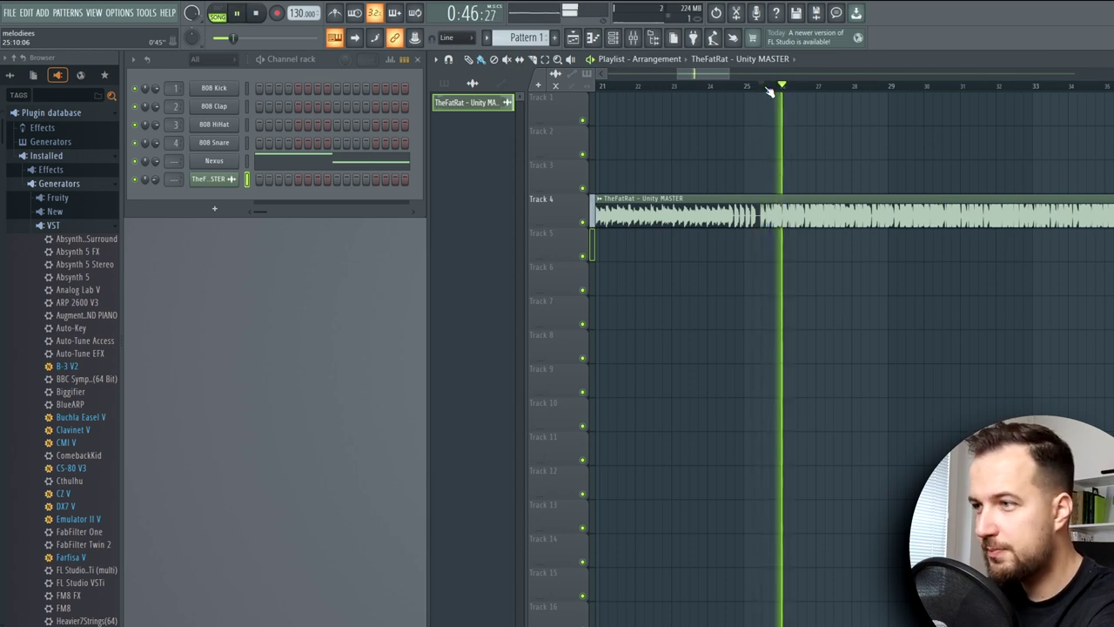
key(space)
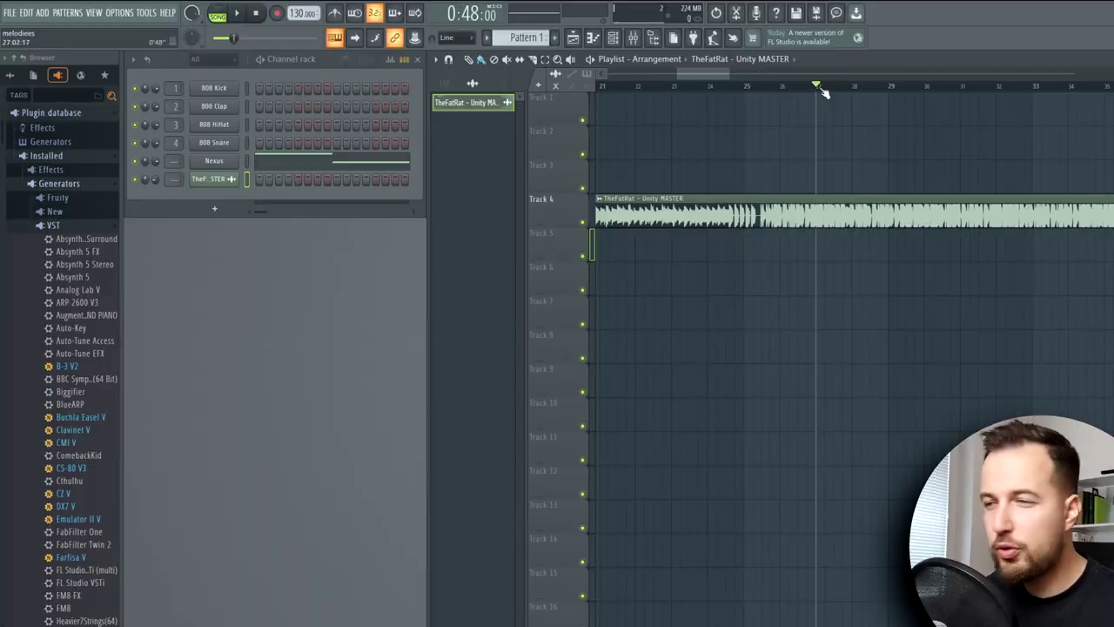
click(781, 88)
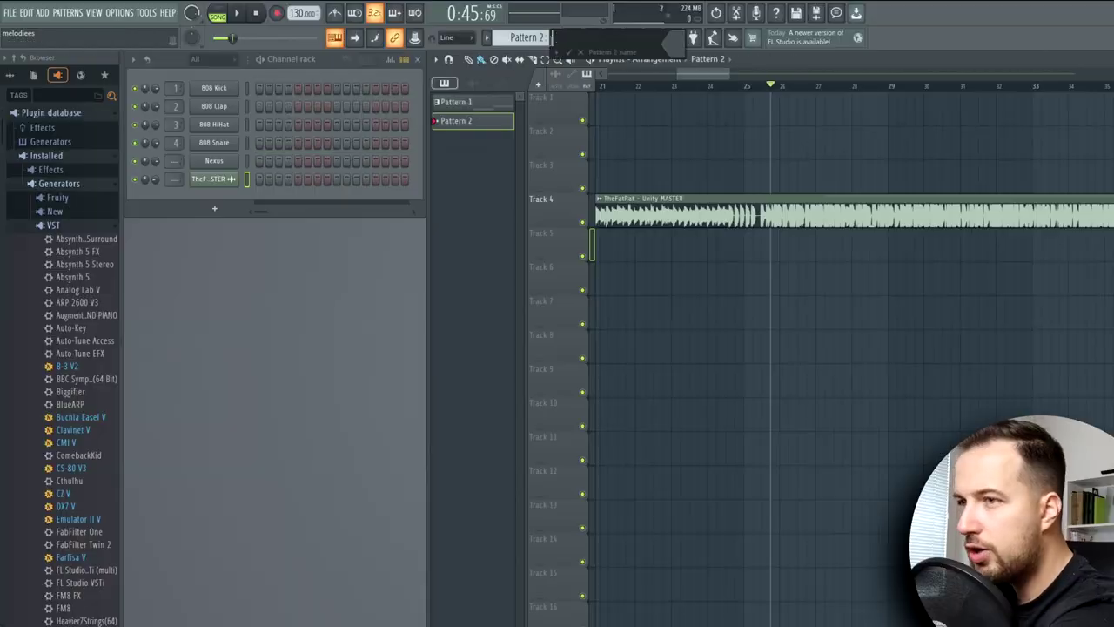
Step: Create Pattern 2, open its Nexus piano roll and audition piano keys against the reference track
key(Return)
right_click(233, 161)
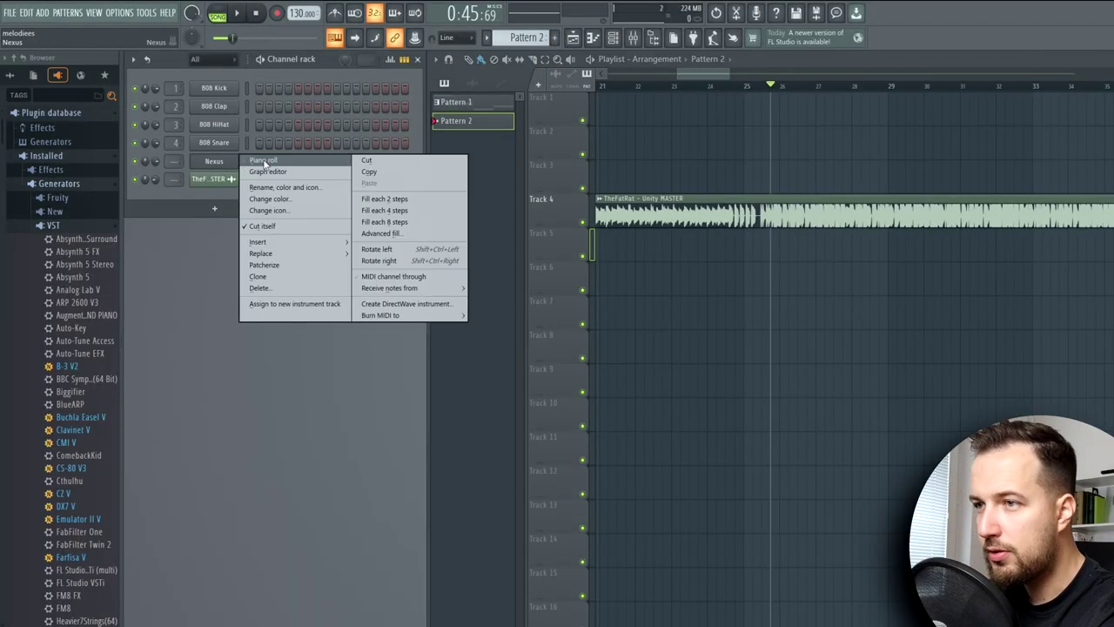
click(261, 160)
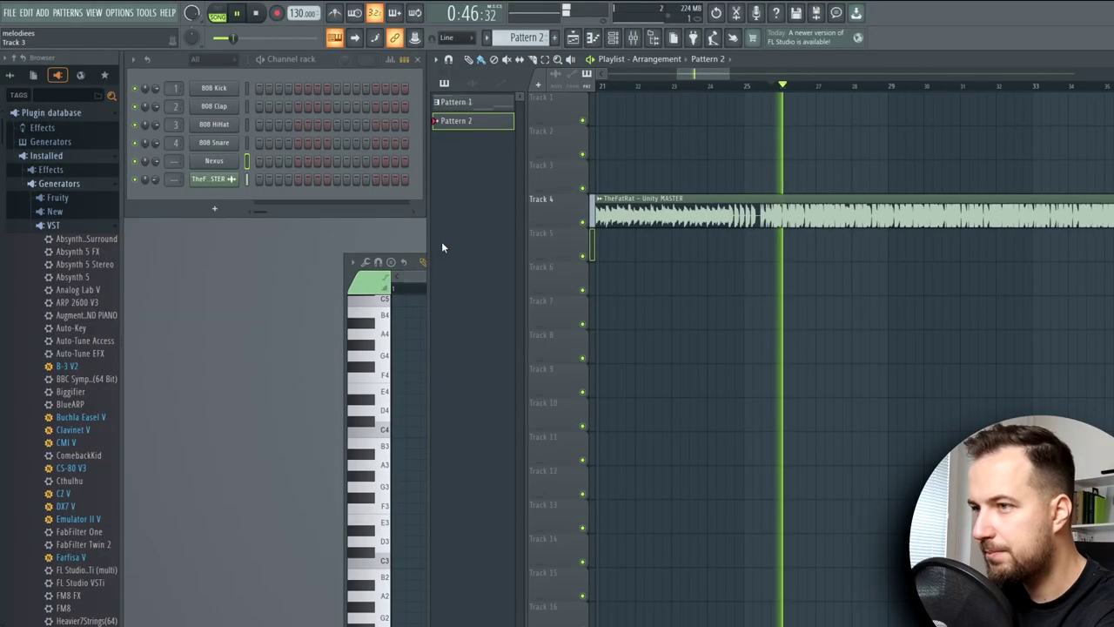
click(384, 365)
key(space)
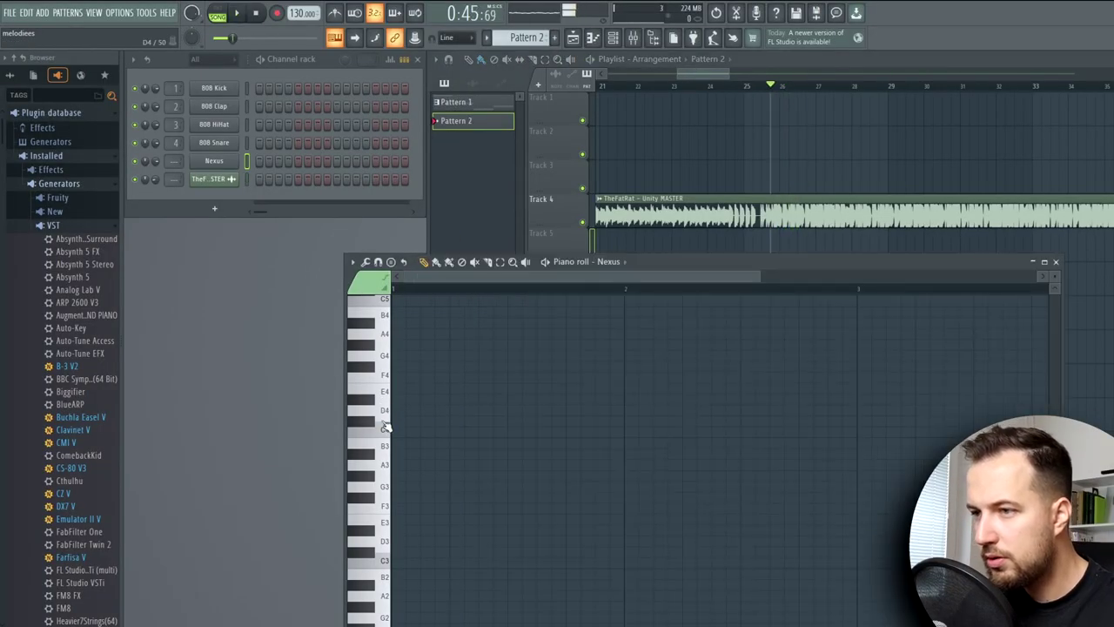
Step: Draw the bass line in Pattern 2 as consecutive half-bar notes E4, C4, D4 and A3, then audition the pitches
click(397, 389)
drag(512, 408, 511, 432)
click(625, 408)
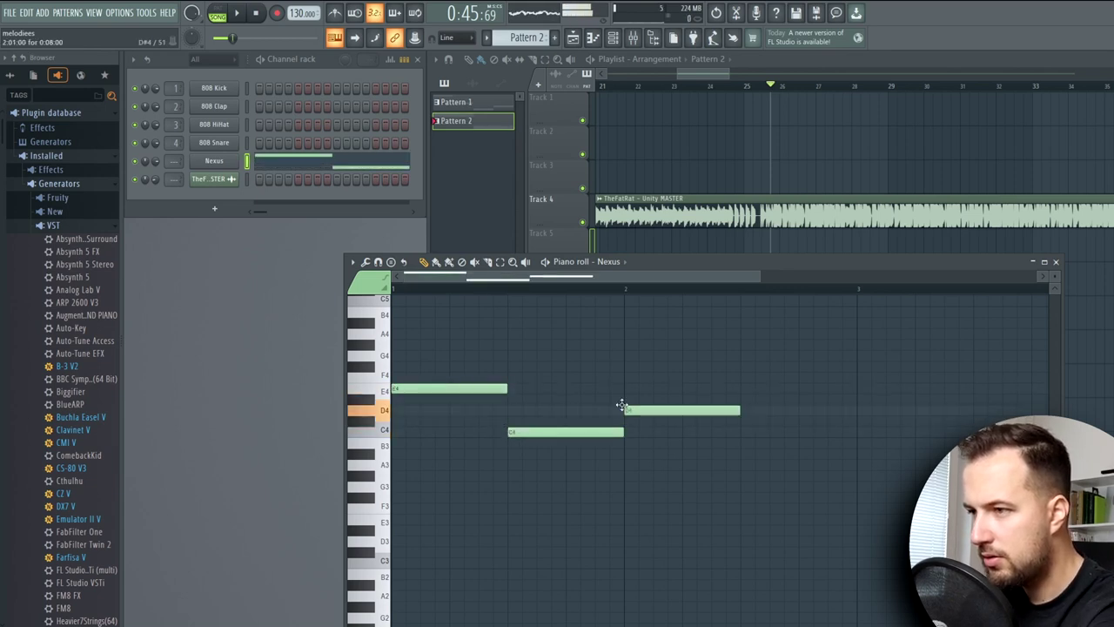
drag(741, 453, 741, 466)
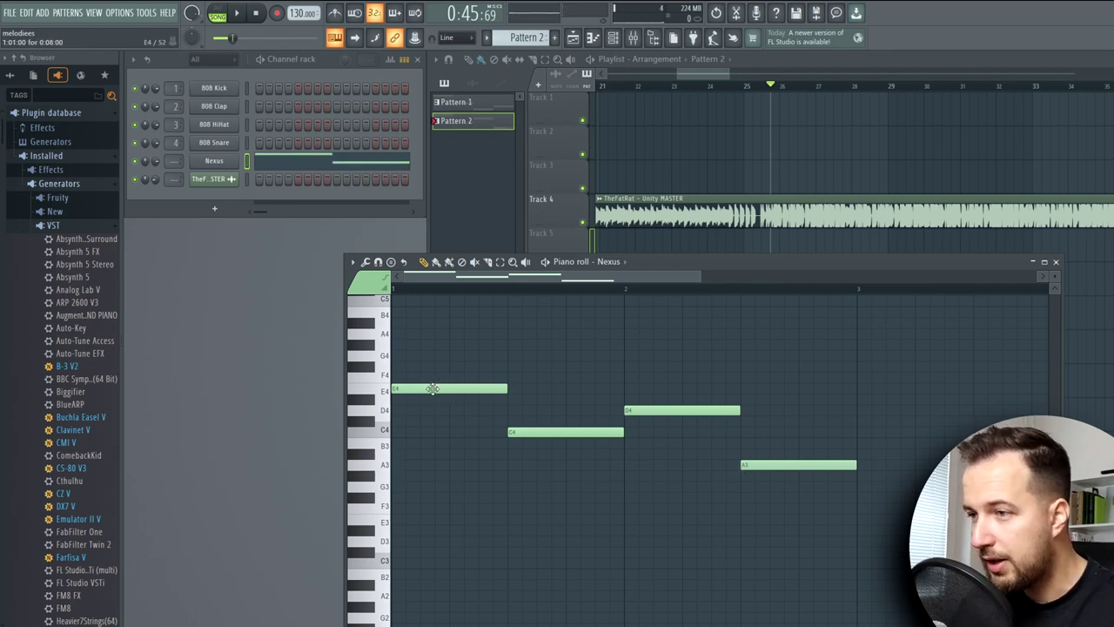
click(388, 391)
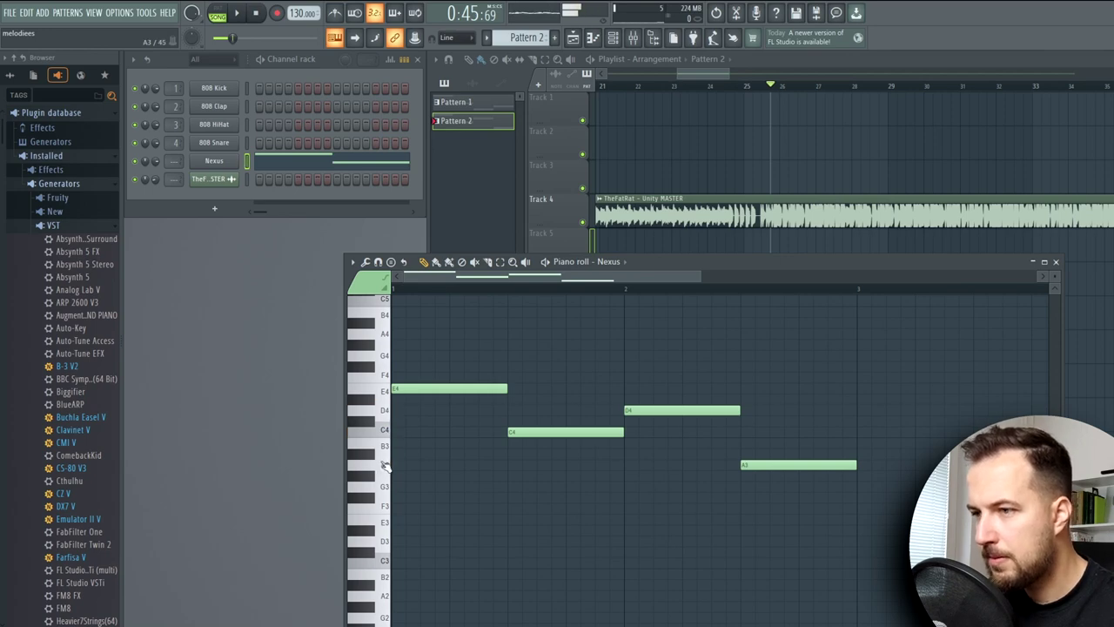
Step: Place Pattern 2 on Track 3 at bar 26 and play it together with the reference track
click(769, 165)
scroll(782, 89, up, 5)
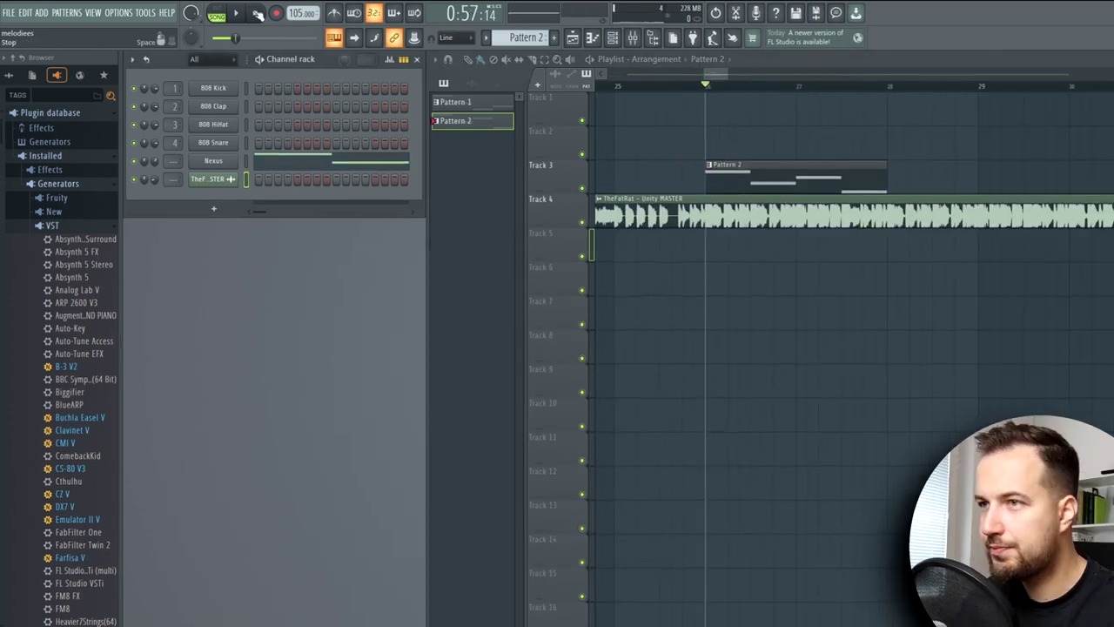
click(236, 13)
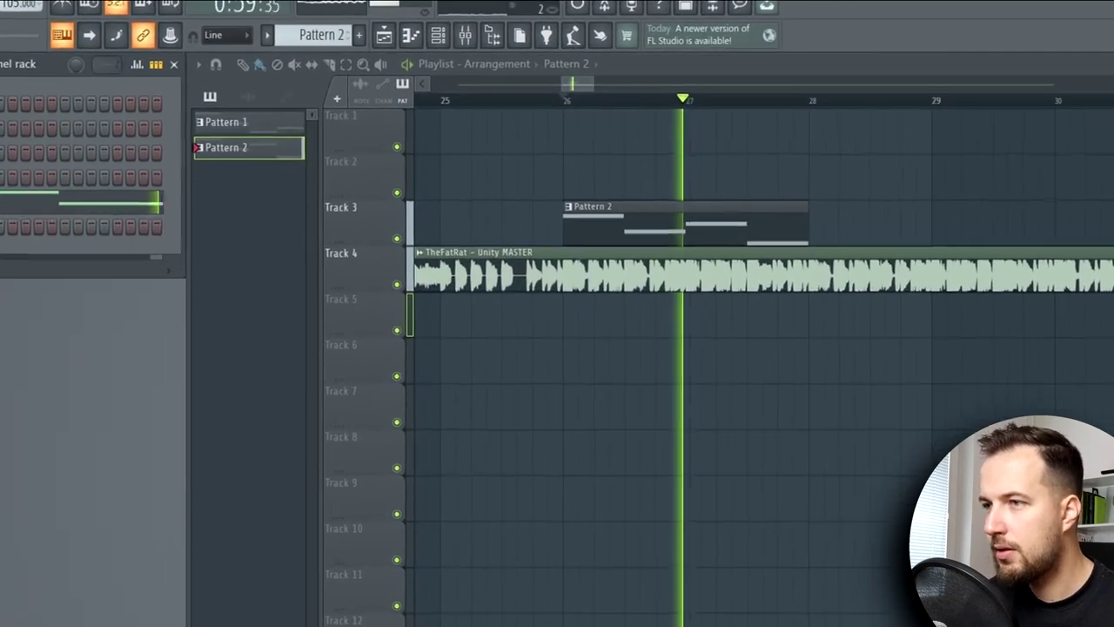
key(space)
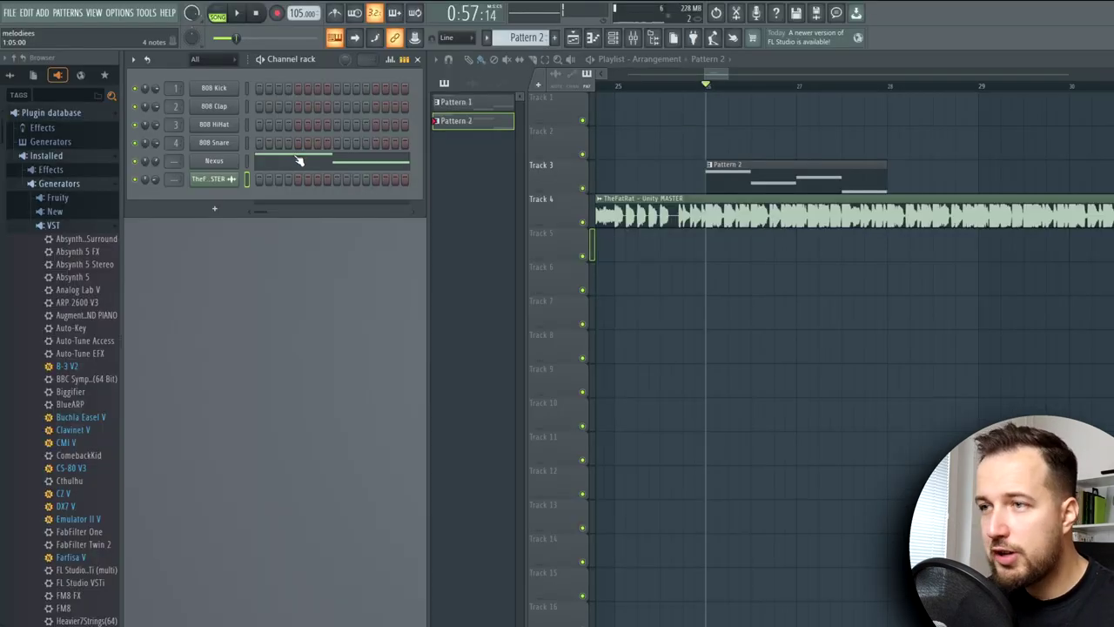
Step: Add a high melody to Pattern 2 in the maximized Nexus piano roll with one-step notes B6, A6, G6, E6, D6 and E6
click(298, 160)
double_click(727, 272)
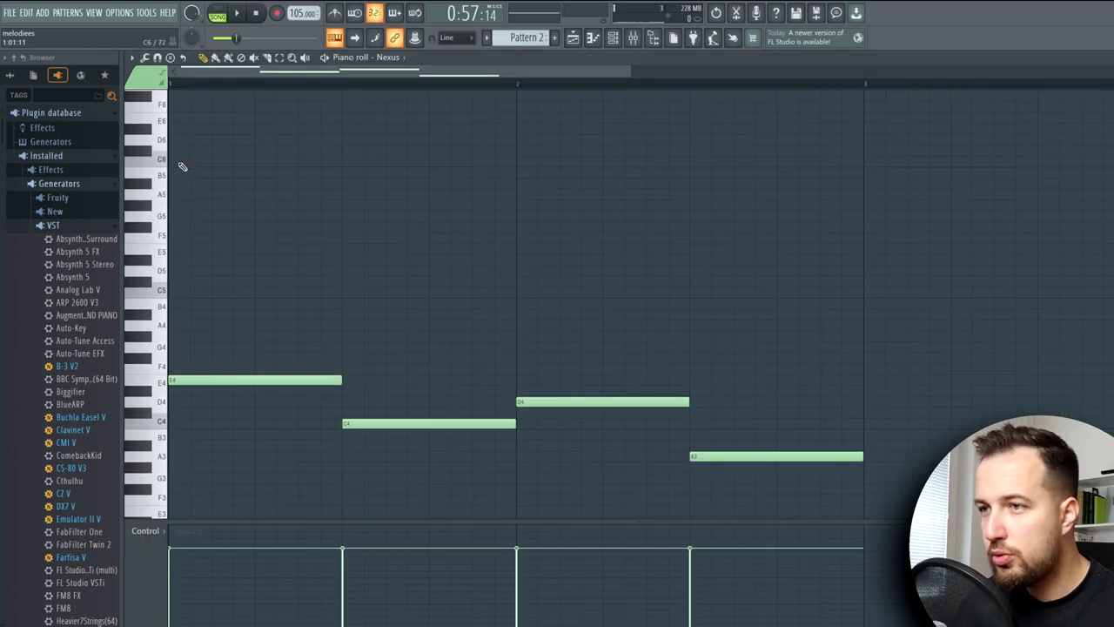
scroll(164, 142, up, 3)
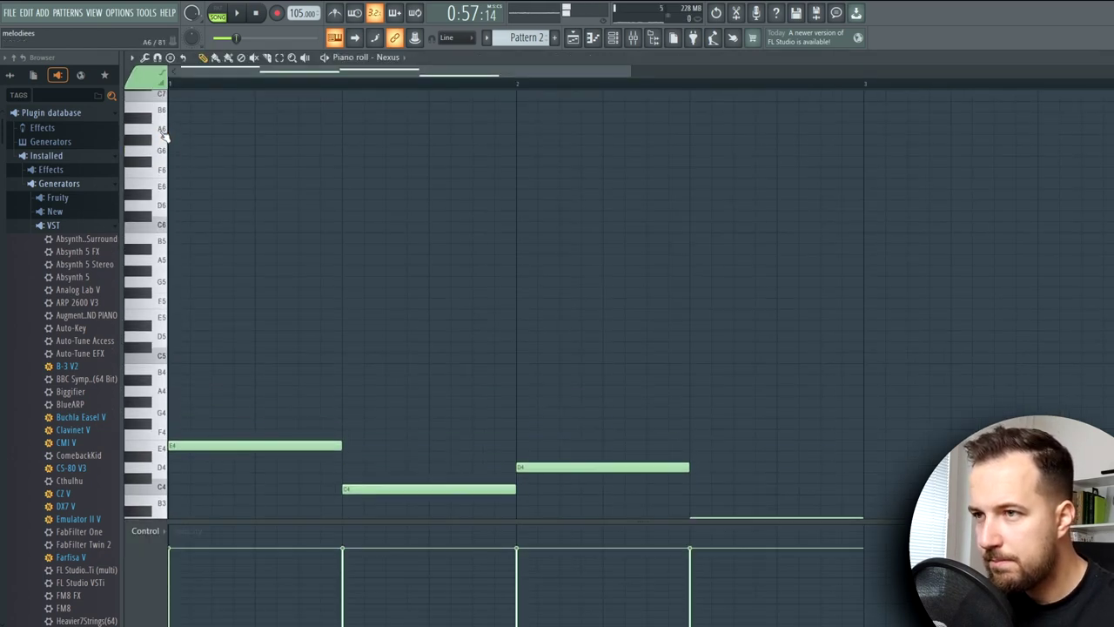
scroll(163, 122, up, 2)
click(176, 141)
drag(337, 141, 195, 162)
click(214, 184)
mouse_move(261, 228)
mouse_down()
mouse_move(238, 214)
mouse_move(242, 204)
mouse_move(241, 219)
mouse_move(267, 238)
mouse_up()
click(284, 218)
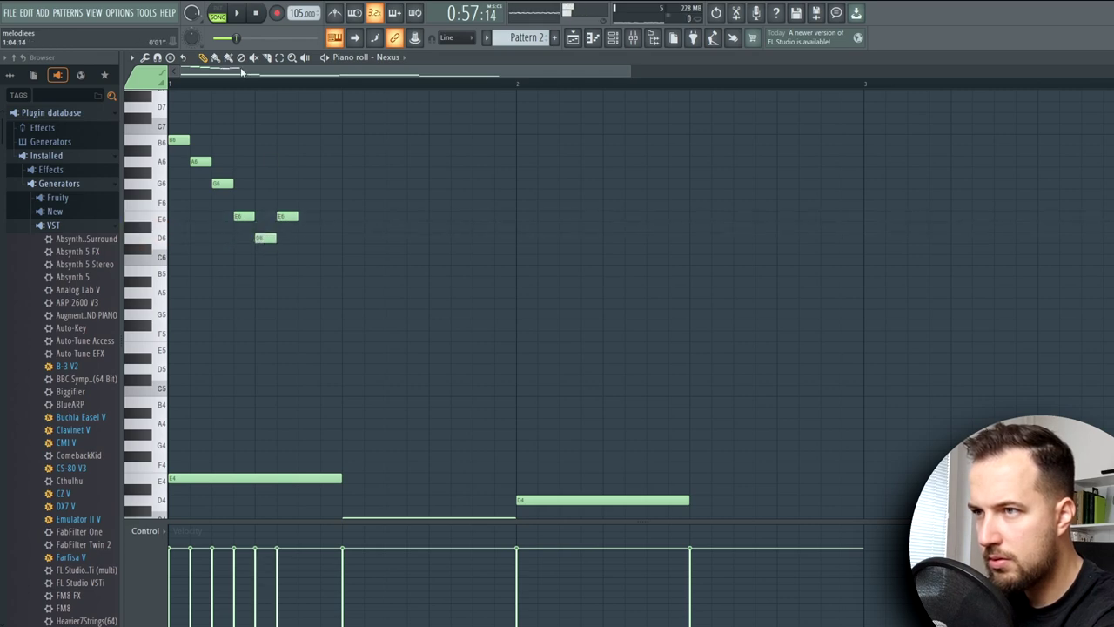
Step: Move the four long bass notes in Pattern 2 half a bar later
scroll(729, 321, down, 1)
drag(857, 324, 340, 388)
scroll(300, 344, up, 2)
drag(296, 331, 470, 329)
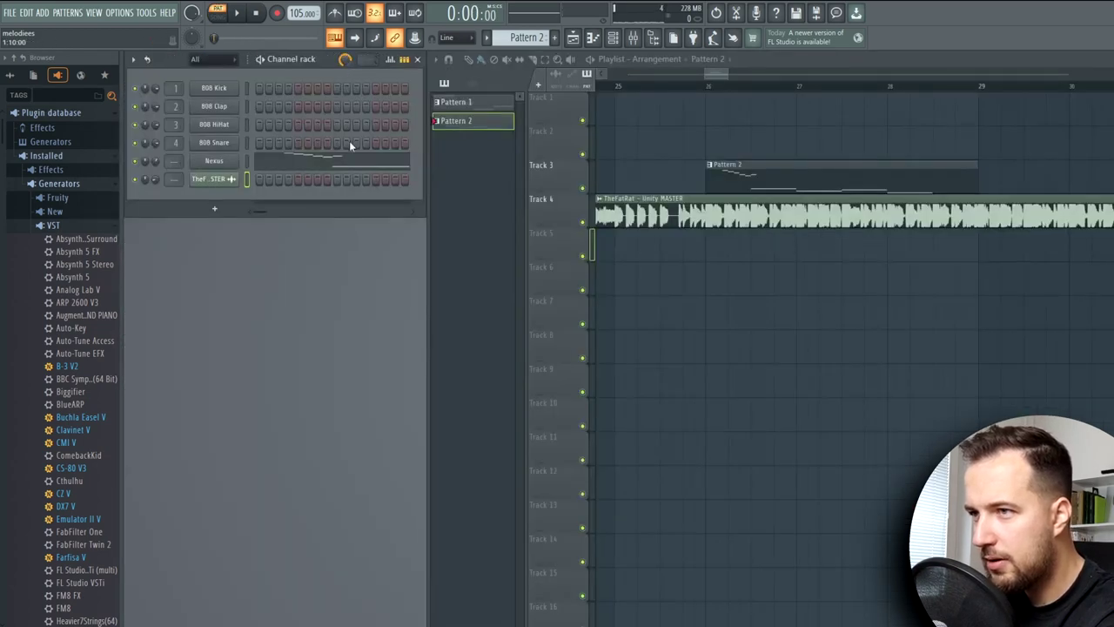
Step: Play back Pattern 2's melody and extend it after the last phrase with one-step notes G6, A6, B6 and A6
click(347, 156)
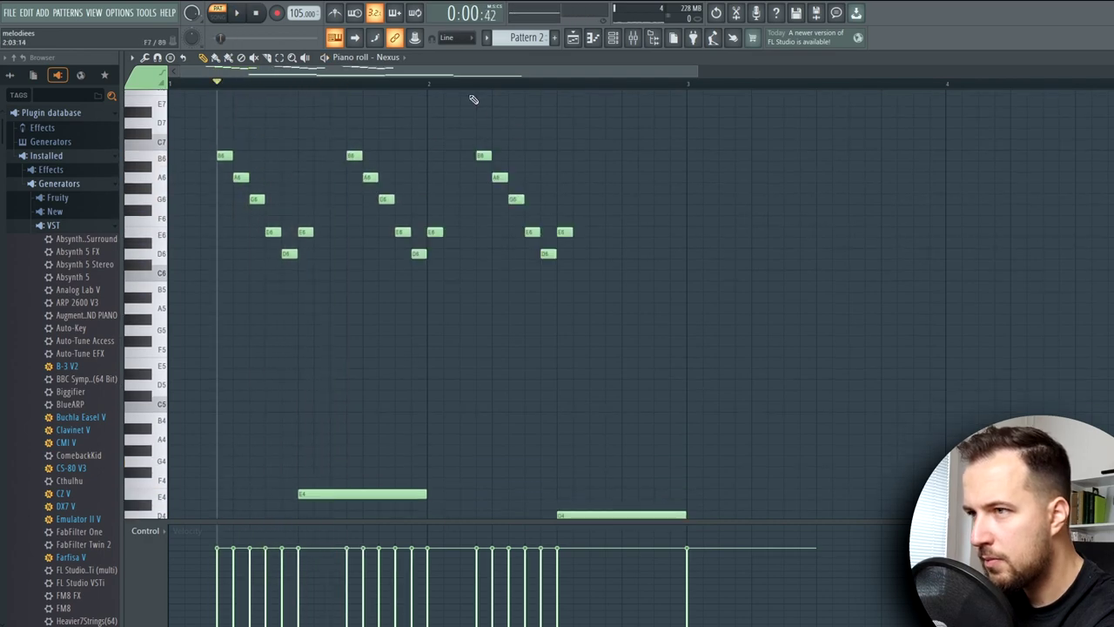
click(427, 84)
key(space)
key(space)
drag(588, 213, 593, 201)
click(627, 177)
click(659, 155)
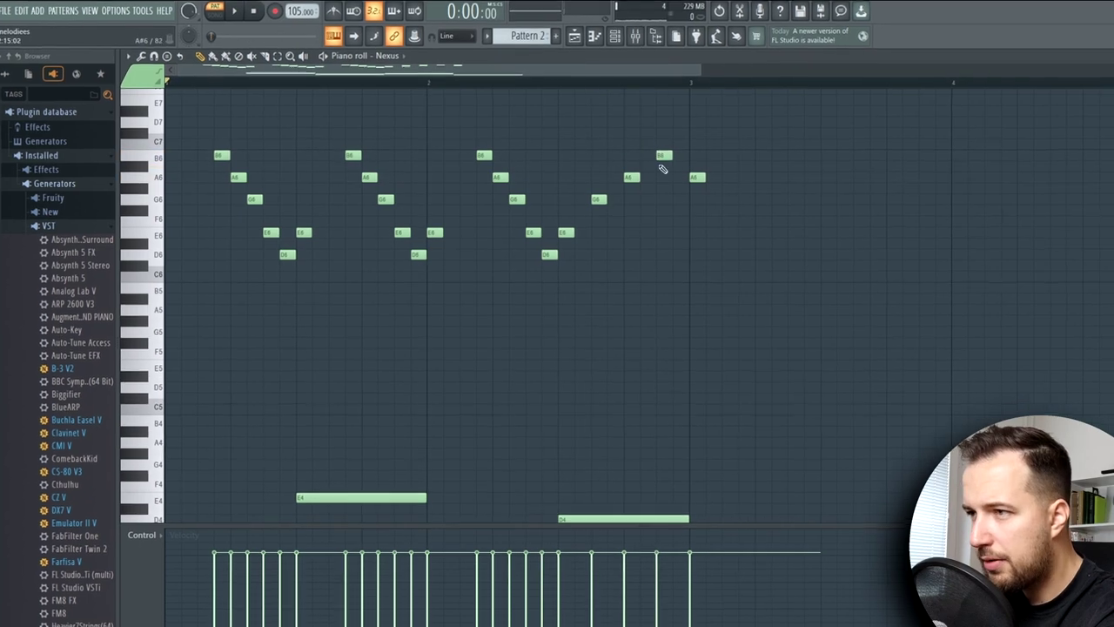
Step: Play back the four-note bass line of Pattern 1 in the Nexus piano roll
scroll(579, 223, down, 3)
scroll(554, 223, up, 2)
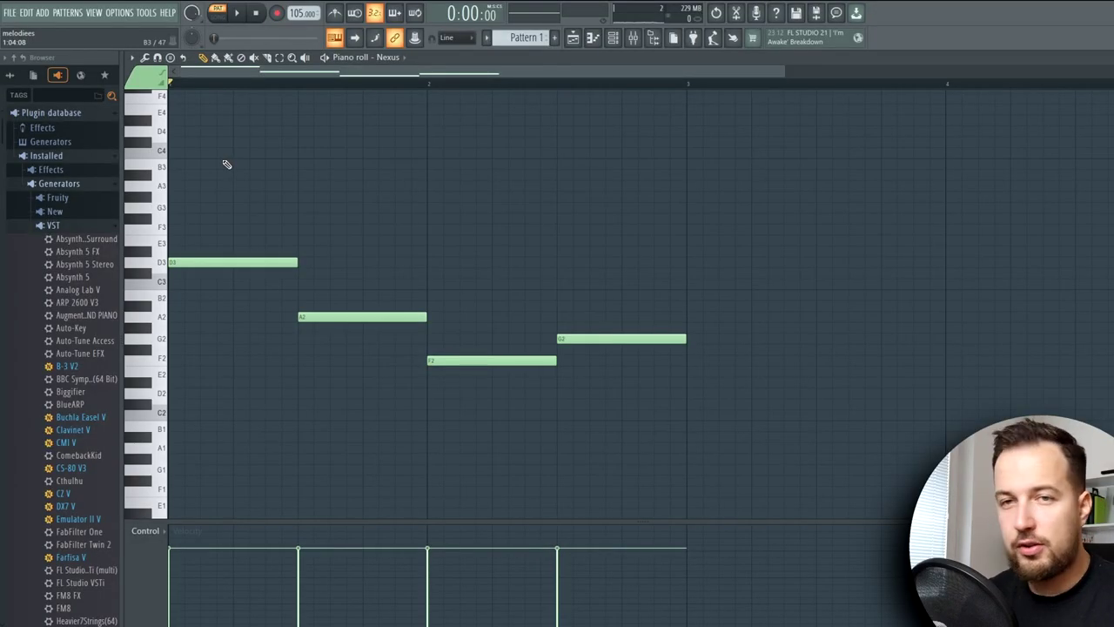
key(space)
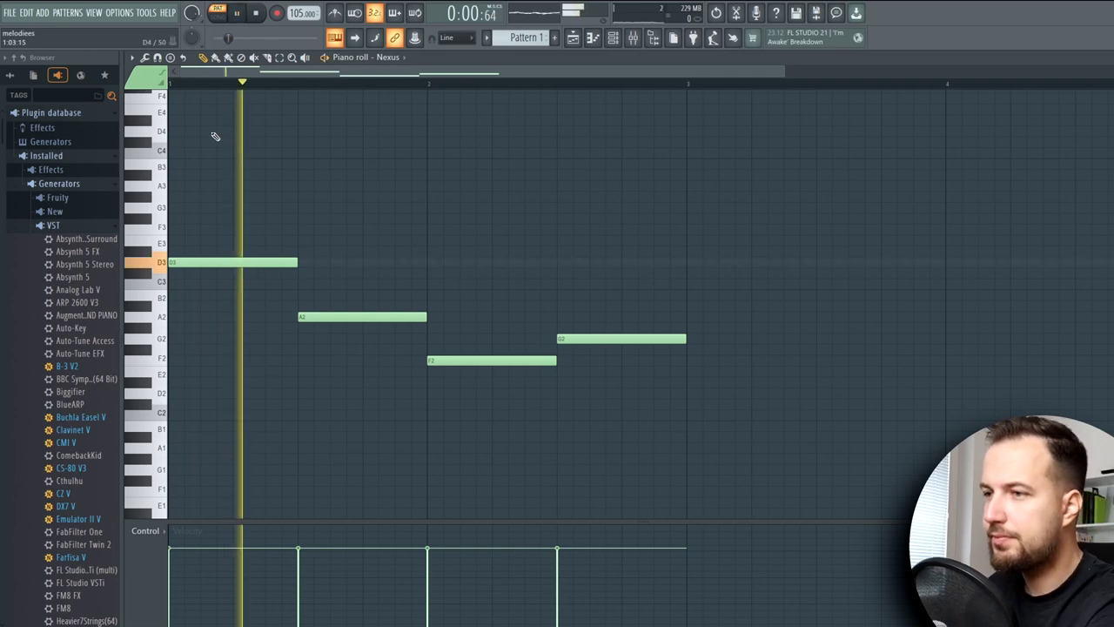
scroll(421, 257, down, 1)
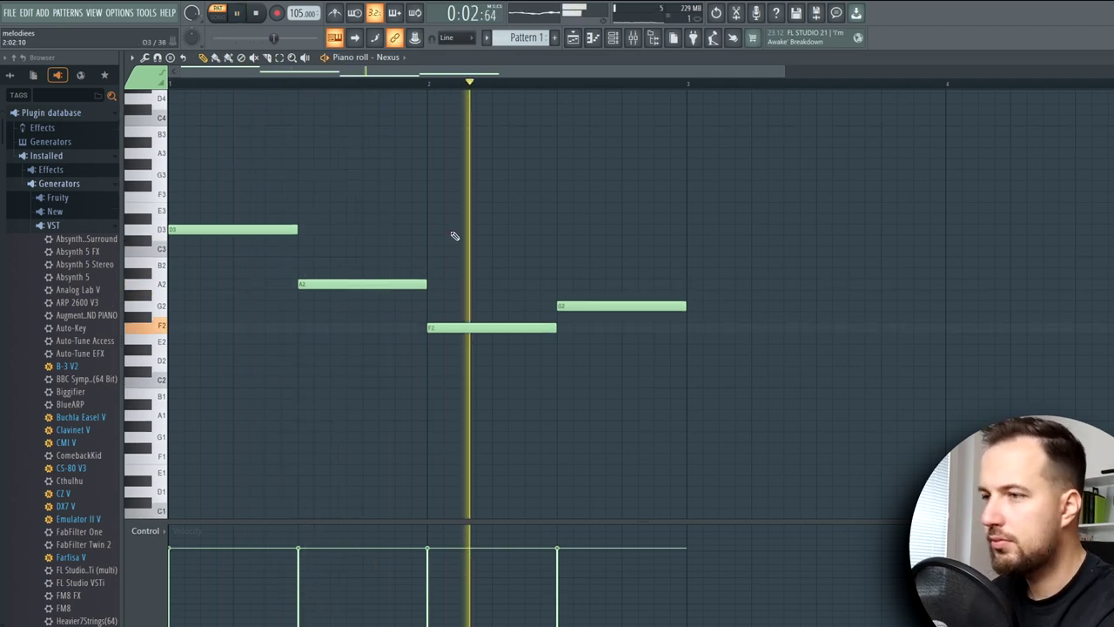
key(space)
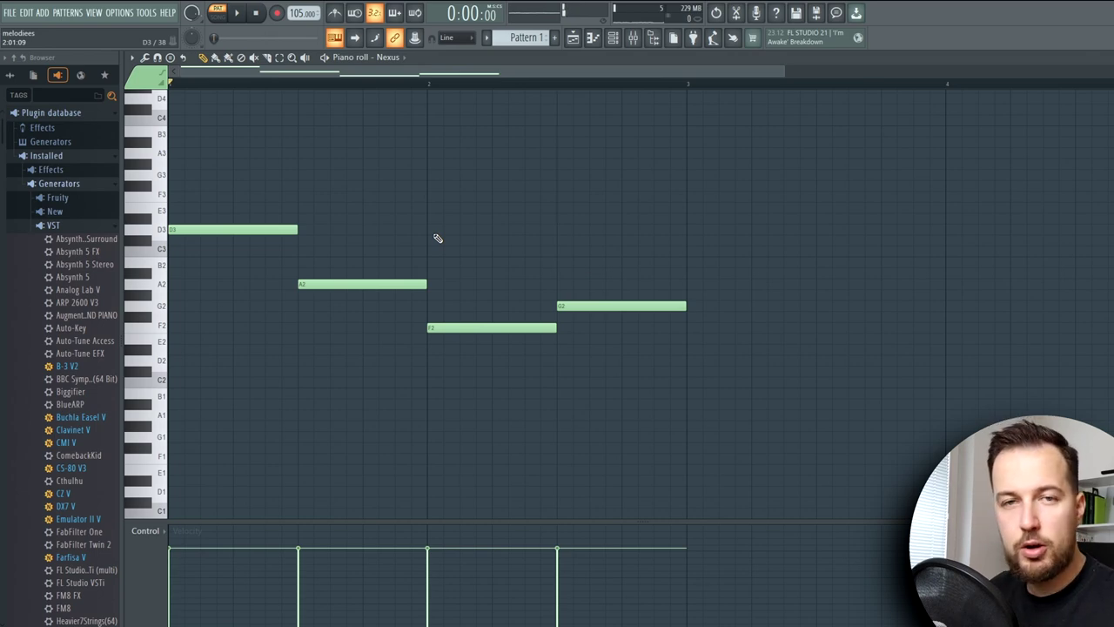
Step: Add a half-bar D4 note at the start of Pattern 1, one octave above the D3 bass note
scroll(296, 283, up, 2)
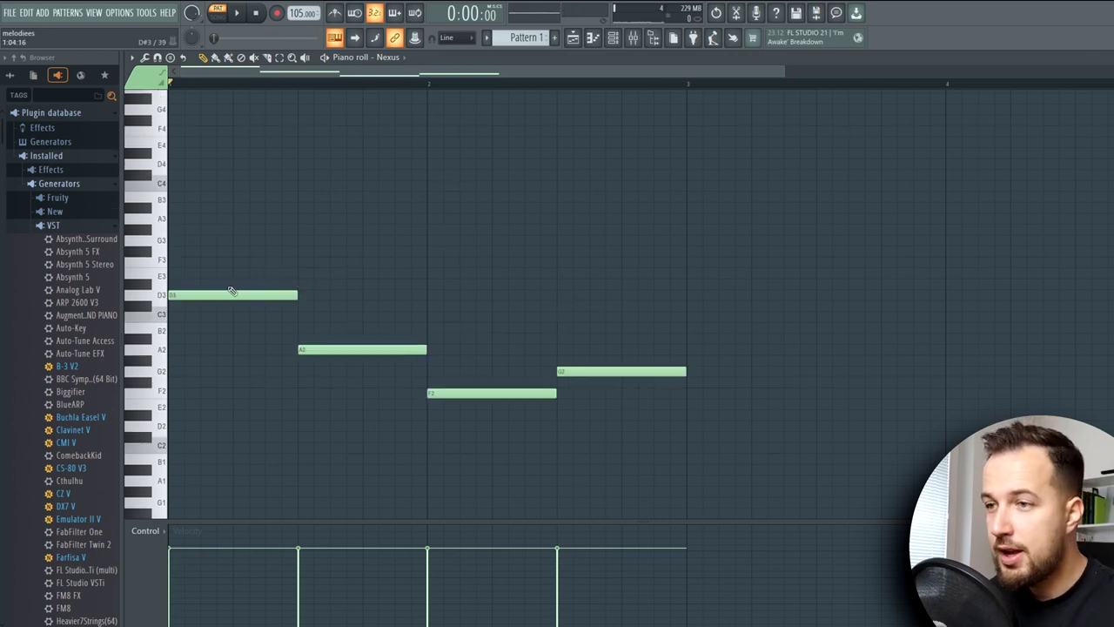
scroll(240, 261, up, 1)
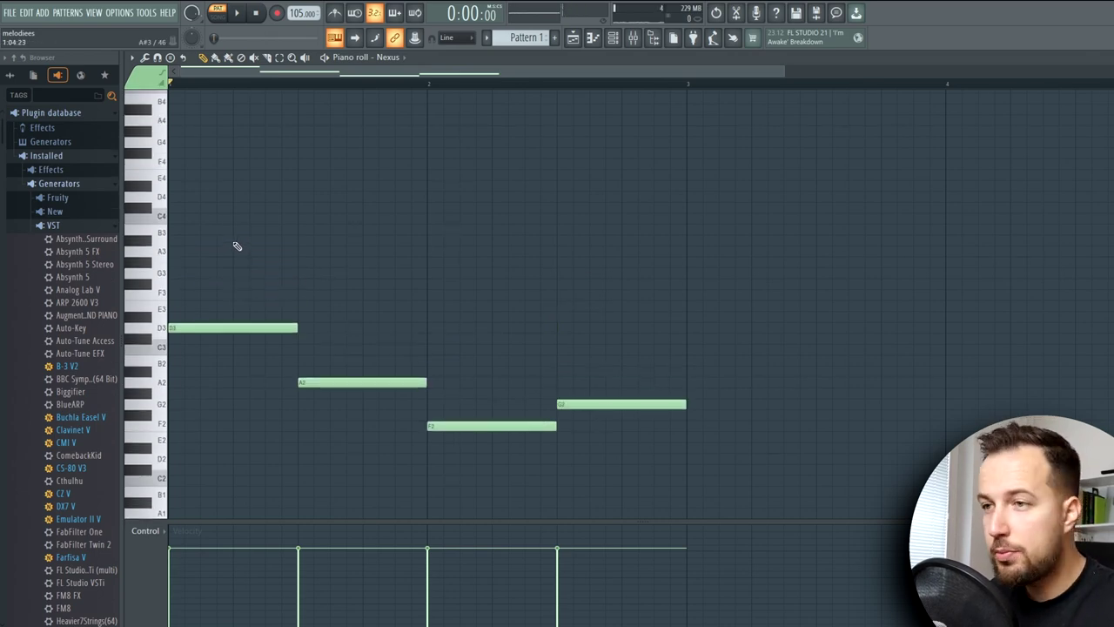
scroll(229, 241, up, 1)
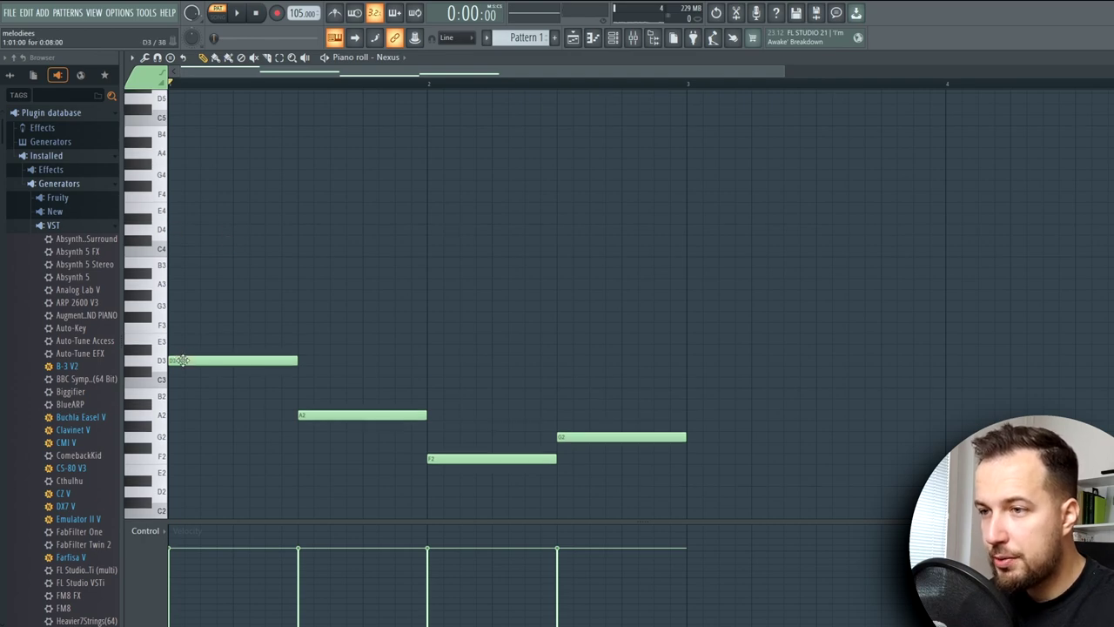
click(174, 230)
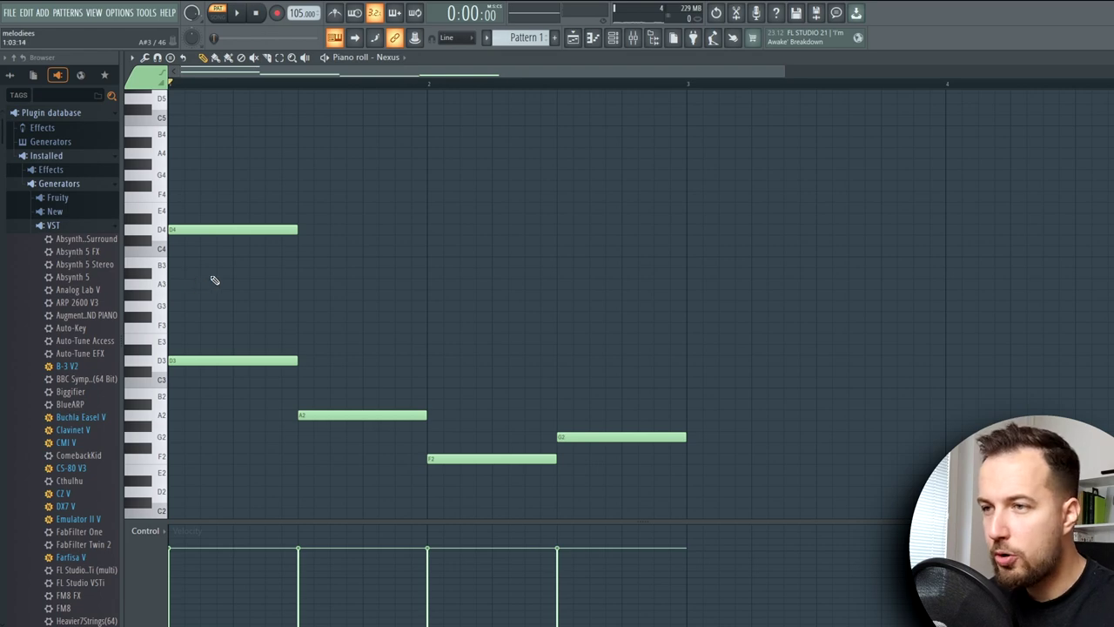
Step: Add half-bar notes F4 and A4 above the D4 at the start of Pattern 1 to complete the first chord
click(185, 195)
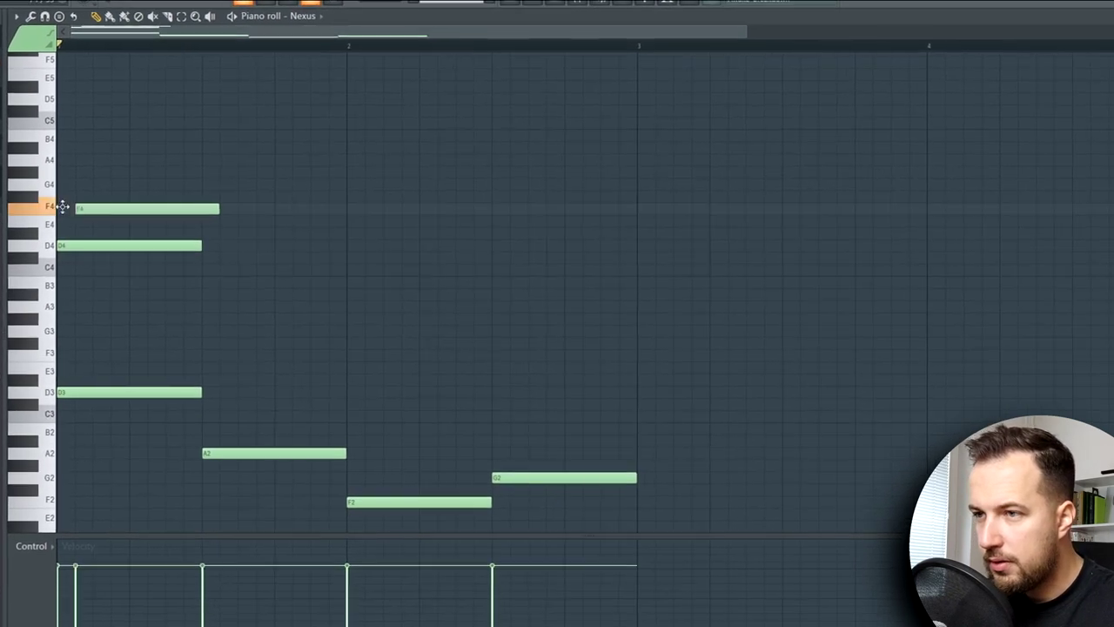
drag(63, 206, 54, 206)
click(65, 159)
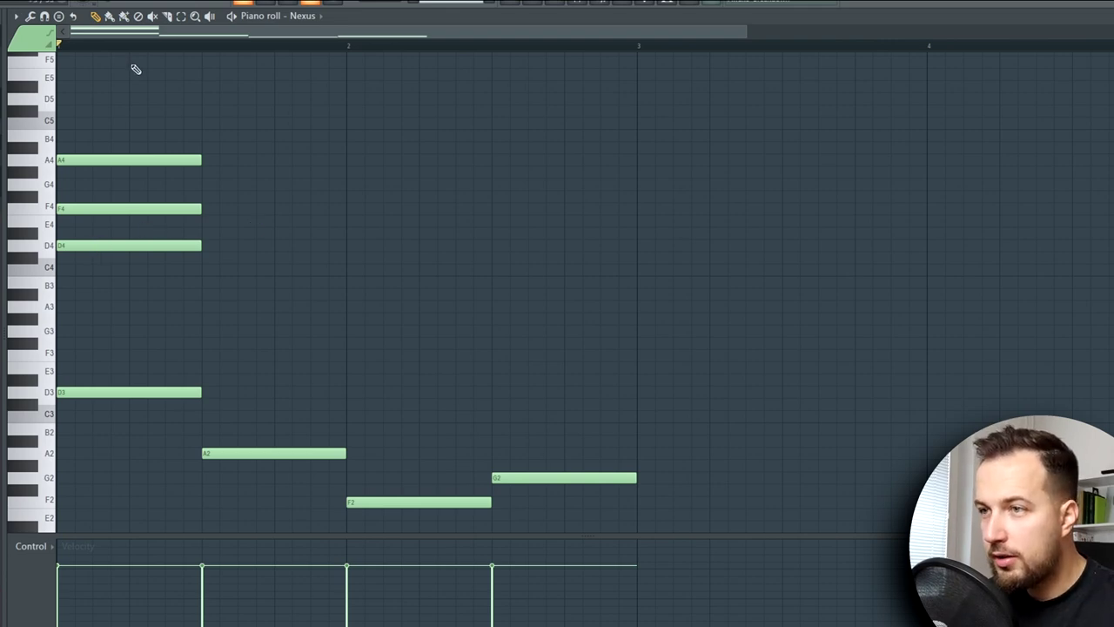
scroll(124, 47, up, 2)
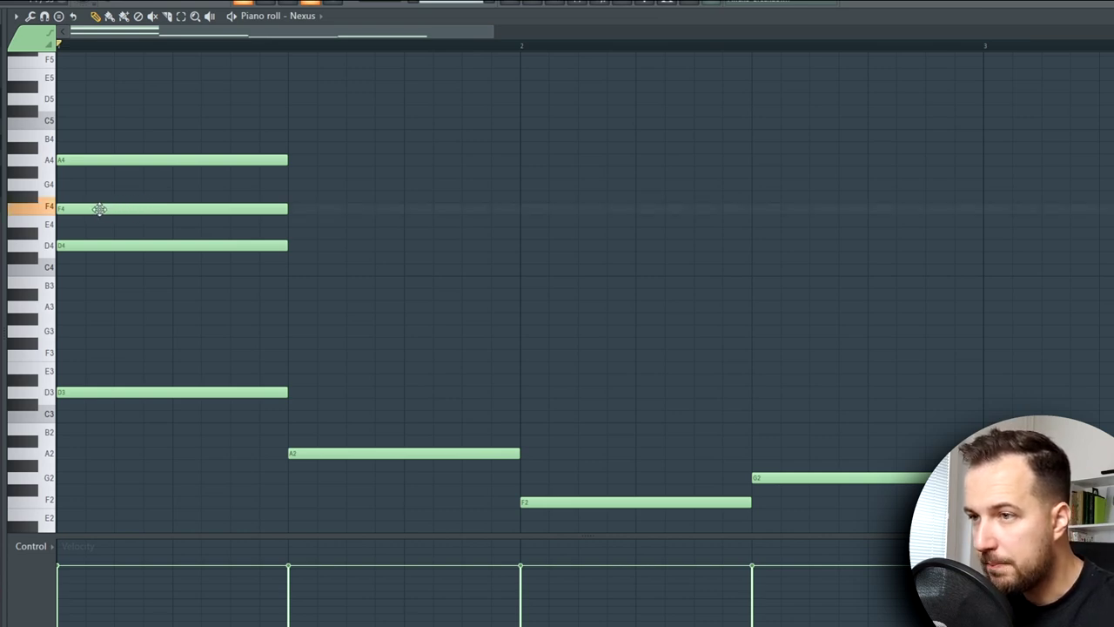
Step: Try the first chord's middle note a semitone higher, return it to F4 and play back the chord
drag(100, 208, 98, 195)
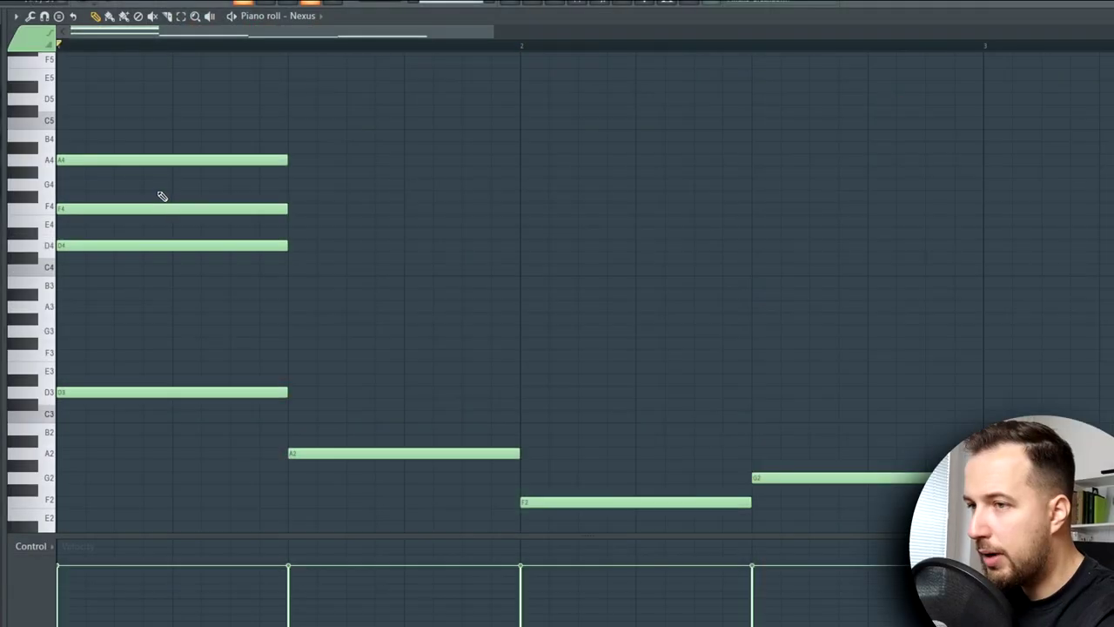
mouse_move(105, 209)
mouse_down()
mouse_move(103, 195)
mouse_move(113, 210)
mouse_up()
key(space)
key(space)
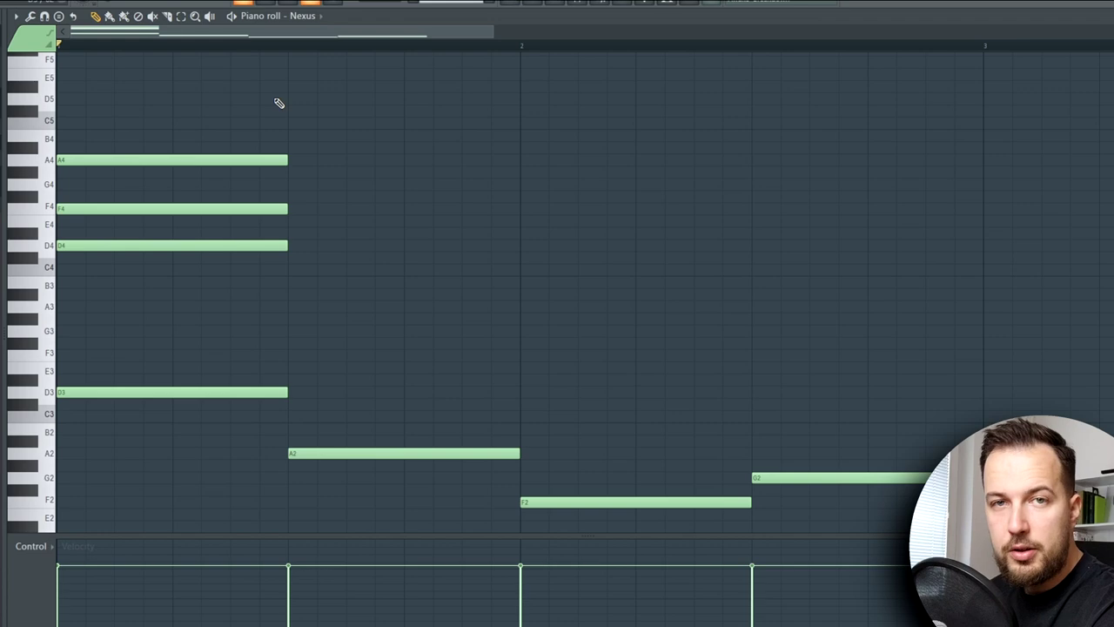
Step: Fill in half-bar chords A3-C4-E4, F3-A3-C4 and G3-A#3-D4 above the other three bass notes and play back the progression
key(space)
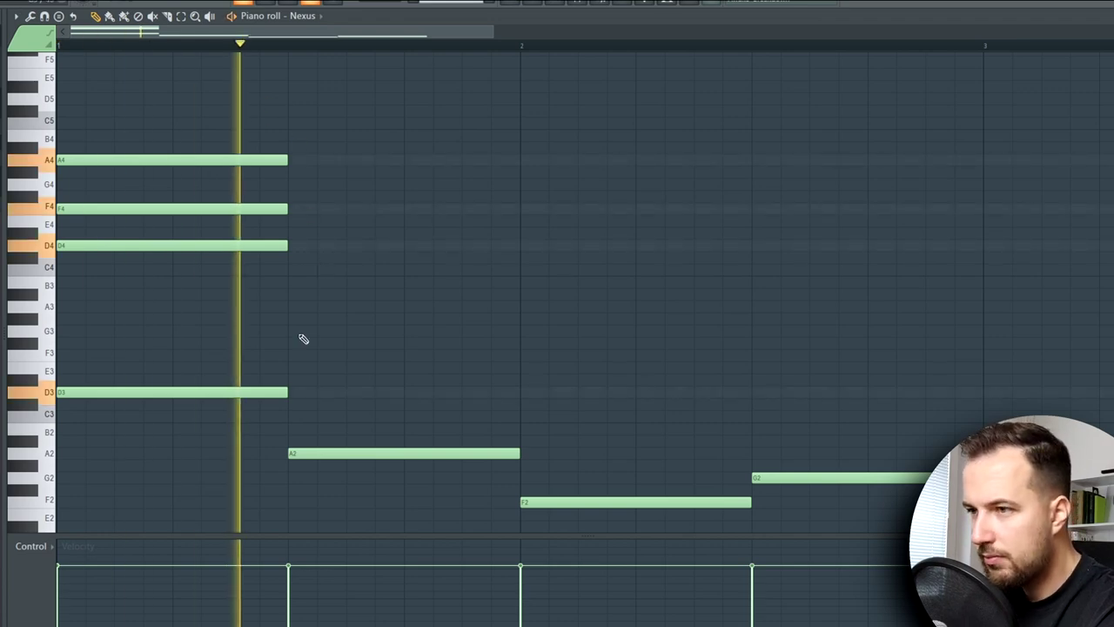
key(space)
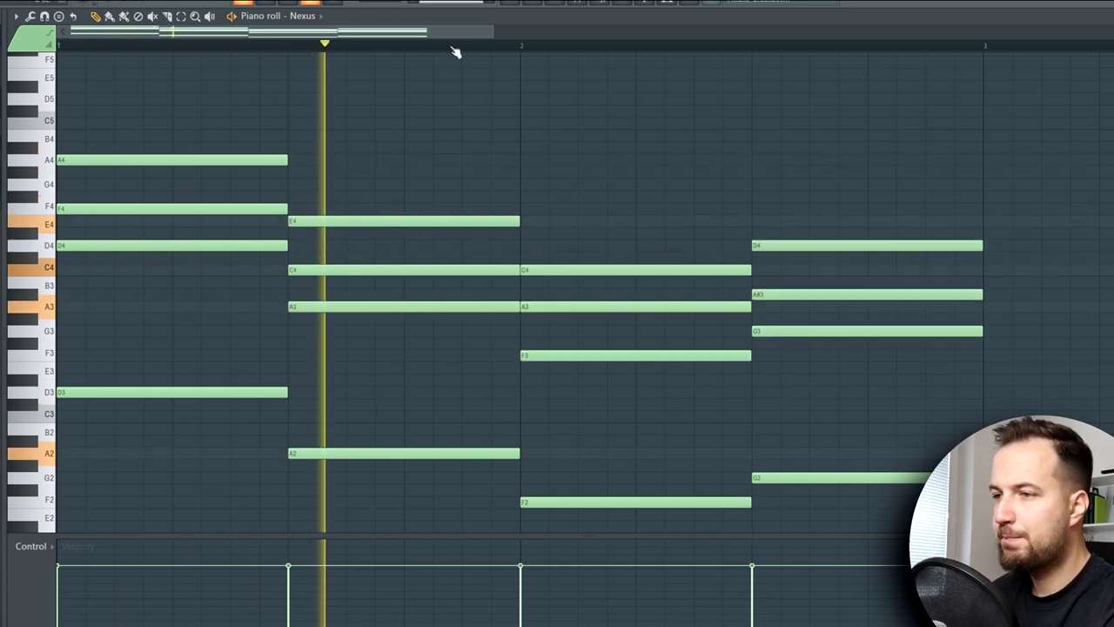
scroll(454, 52, down, 3)
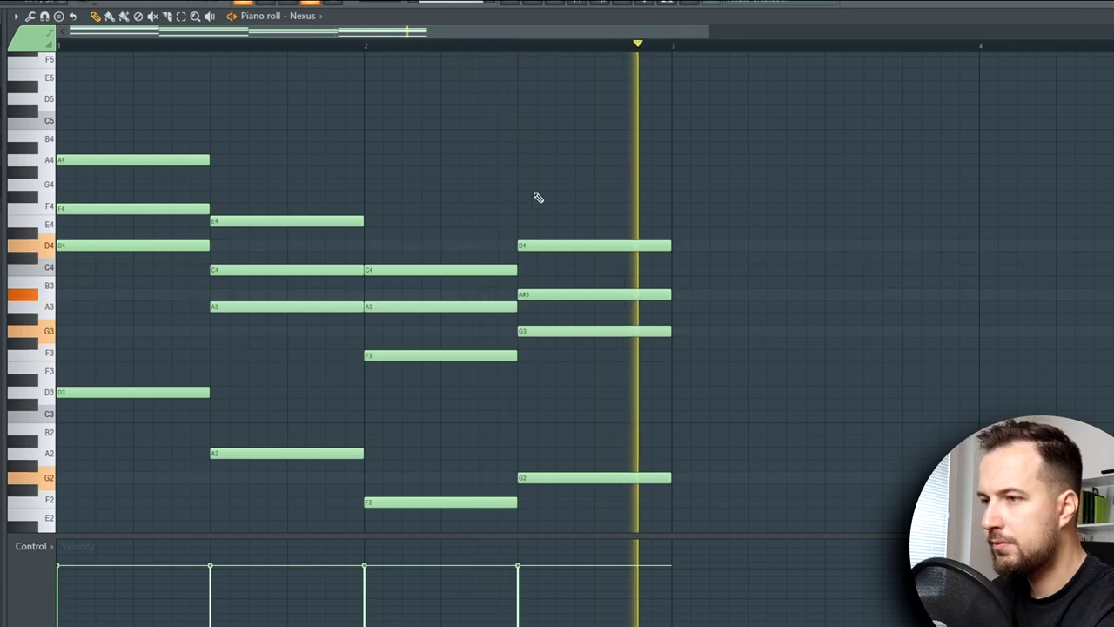
Step: Raise the fourth chord's middle note to B3 and play back that part of the progression
key(space)
key(space)
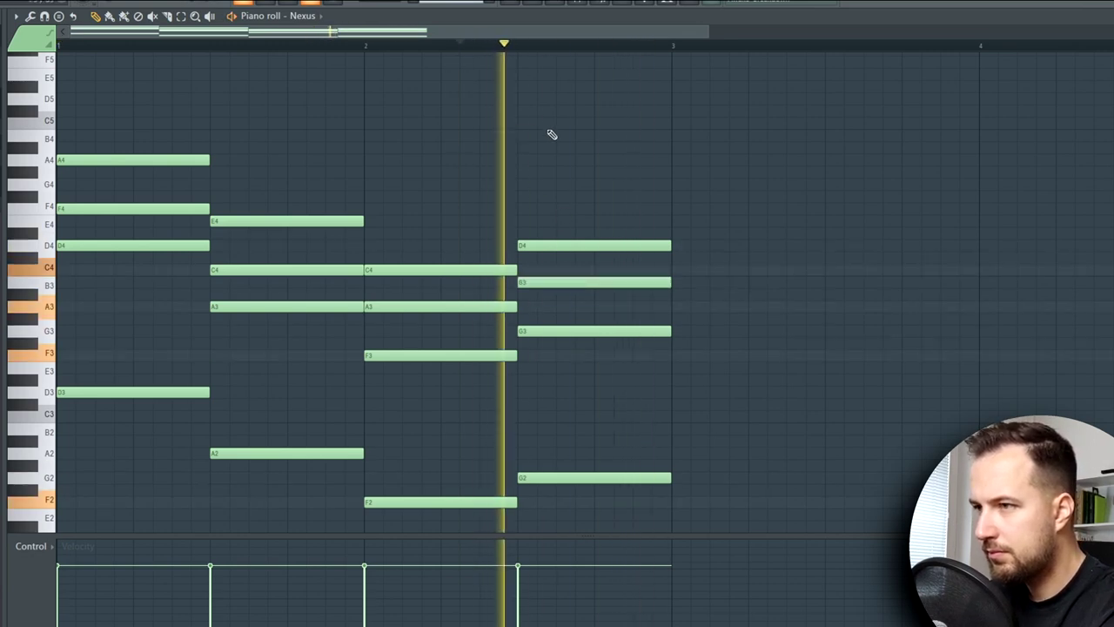
key(space)
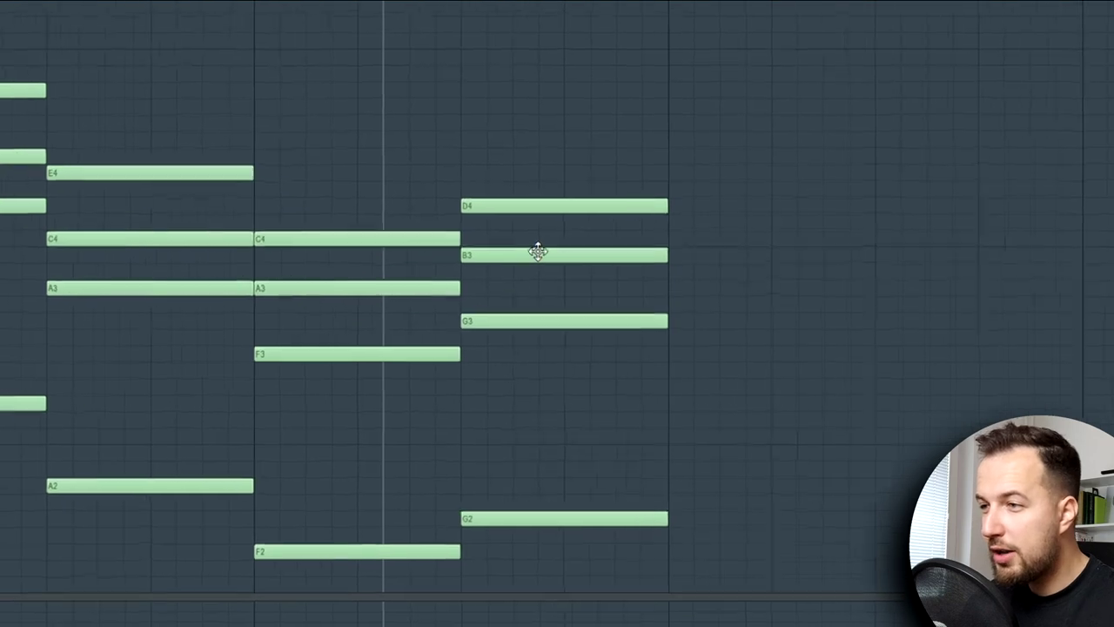
Step: Try A#3 as the fourth chord's middle note, play it back and return the note to B3
drag(508, 230, 508, 251)
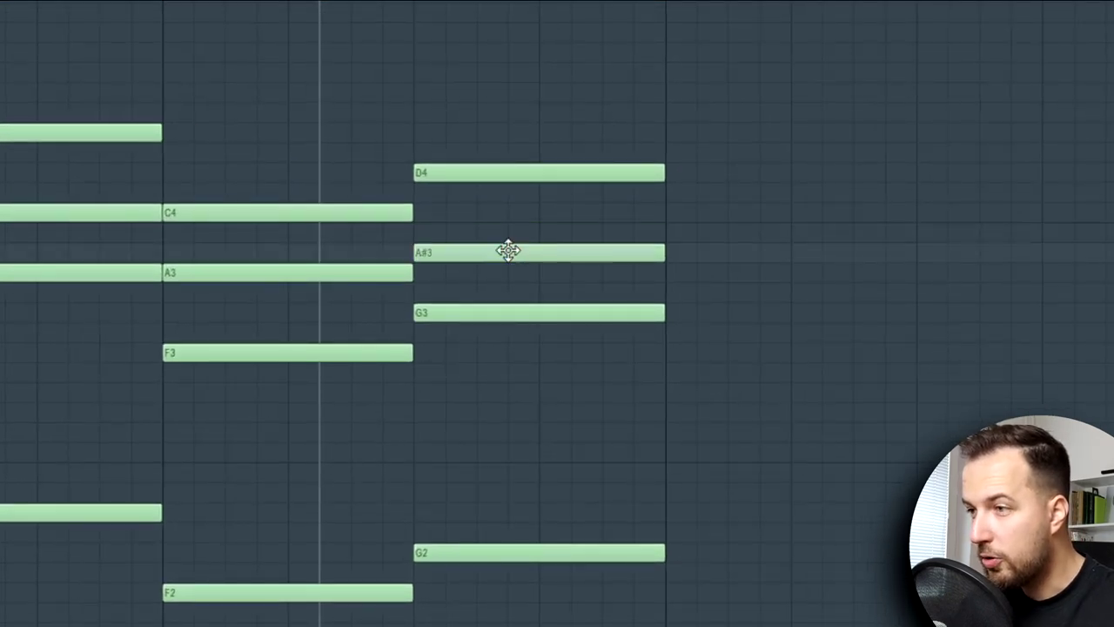
key(space)
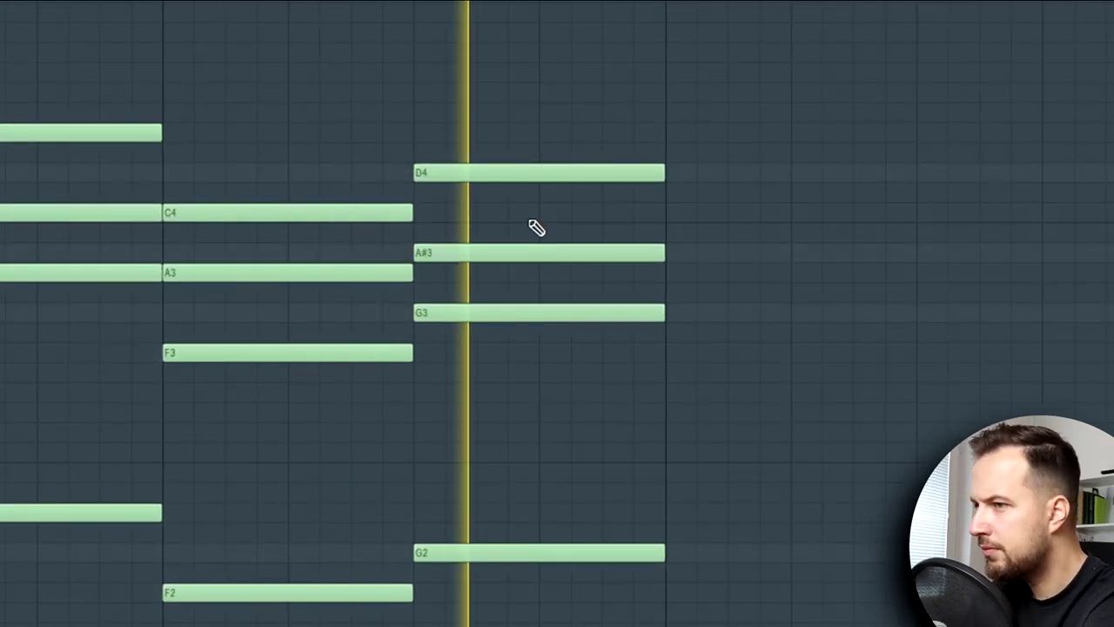
key(space)
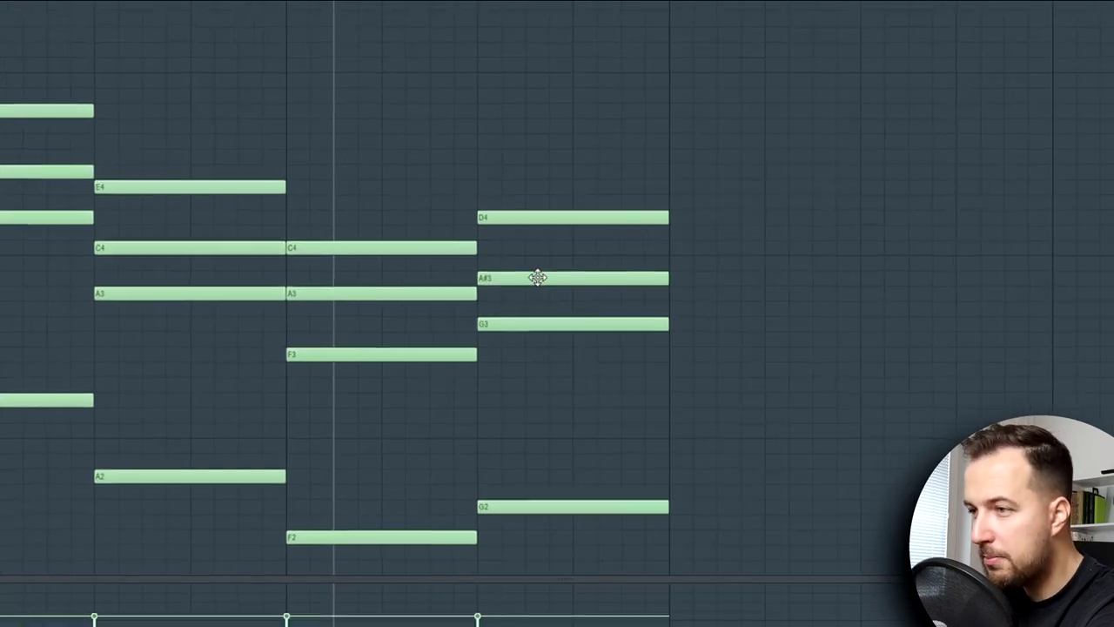
drag(537, 277, 537, 261)
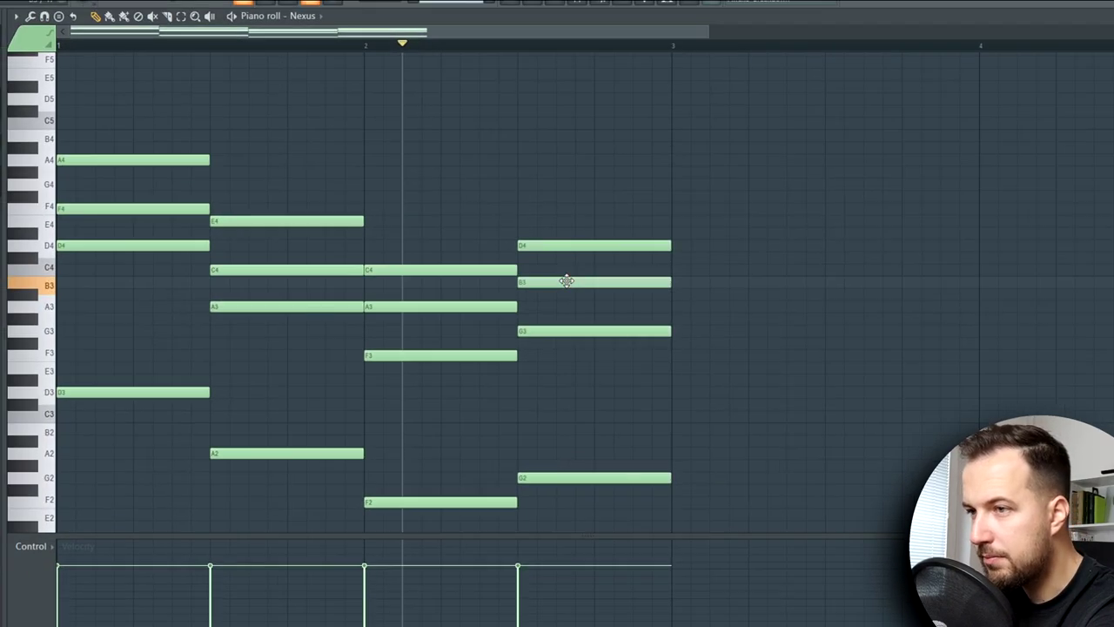
Step: Play back the progression and add a half-bar D5 note on top of the first chord
key(space)
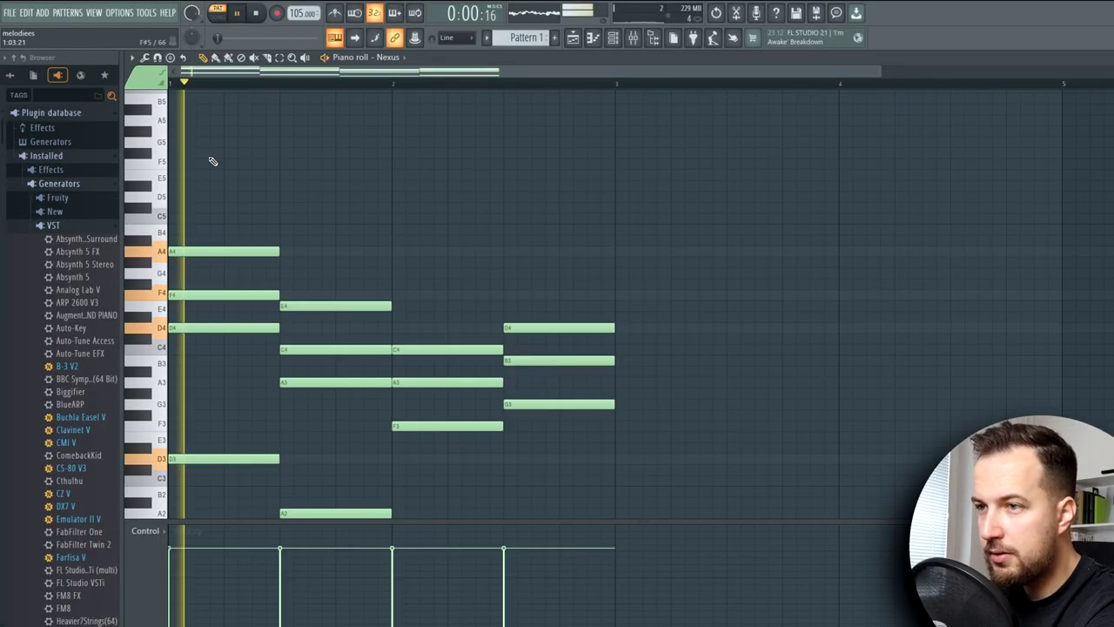
click(174, 218)
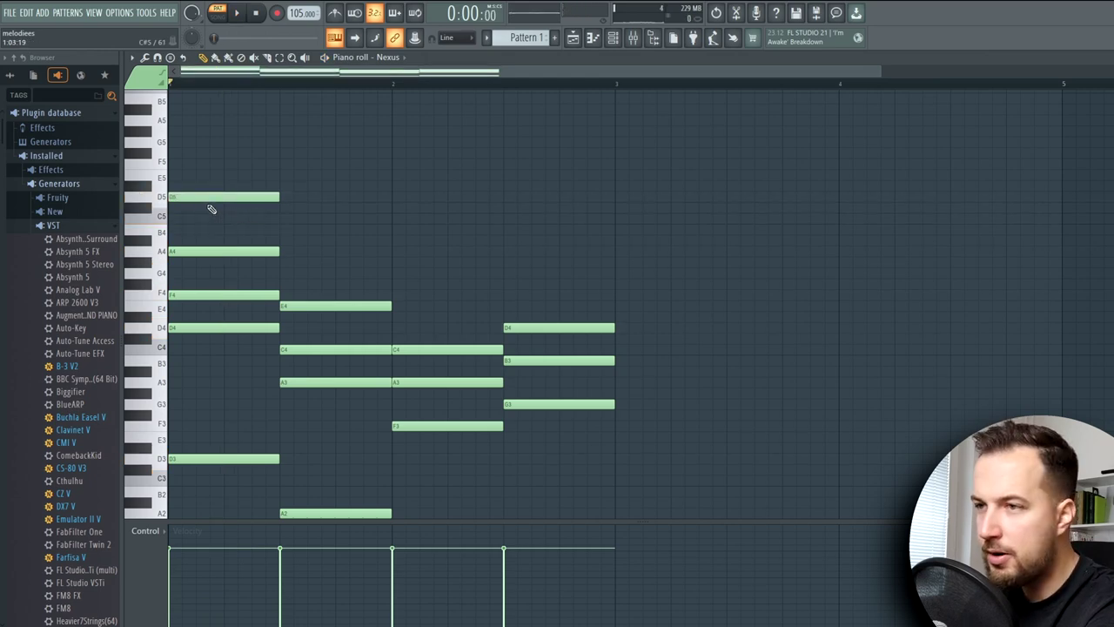
key(space)
Step: Try half-bar notes F5 above the first chord and E5 and C5 above the second chord, playing back the result
key(space)
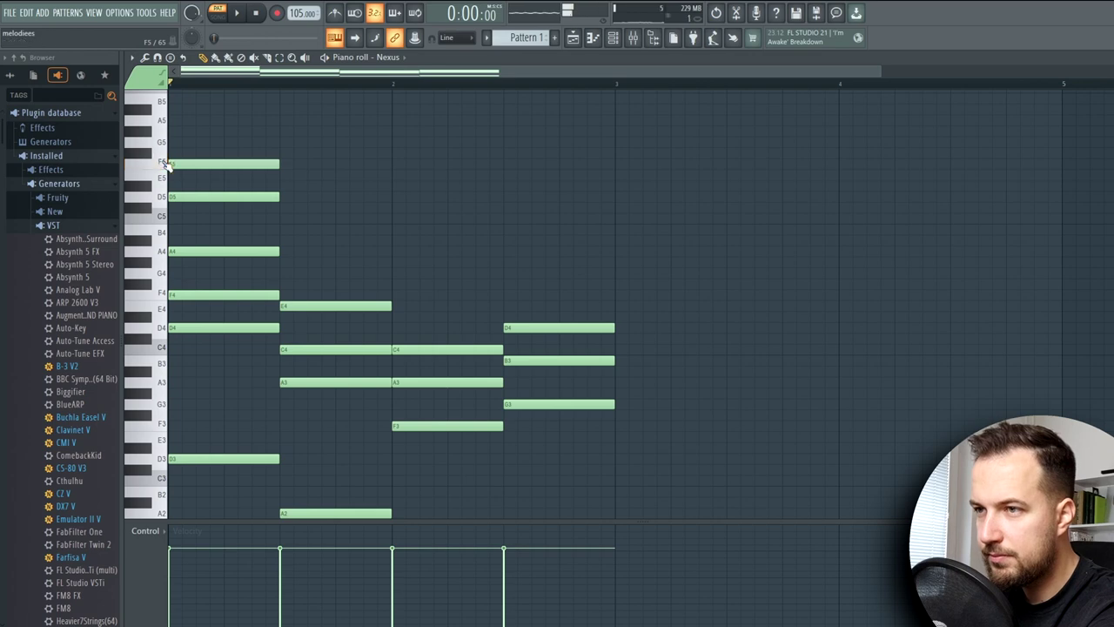
key(space)
click(309, 174)
key(space)
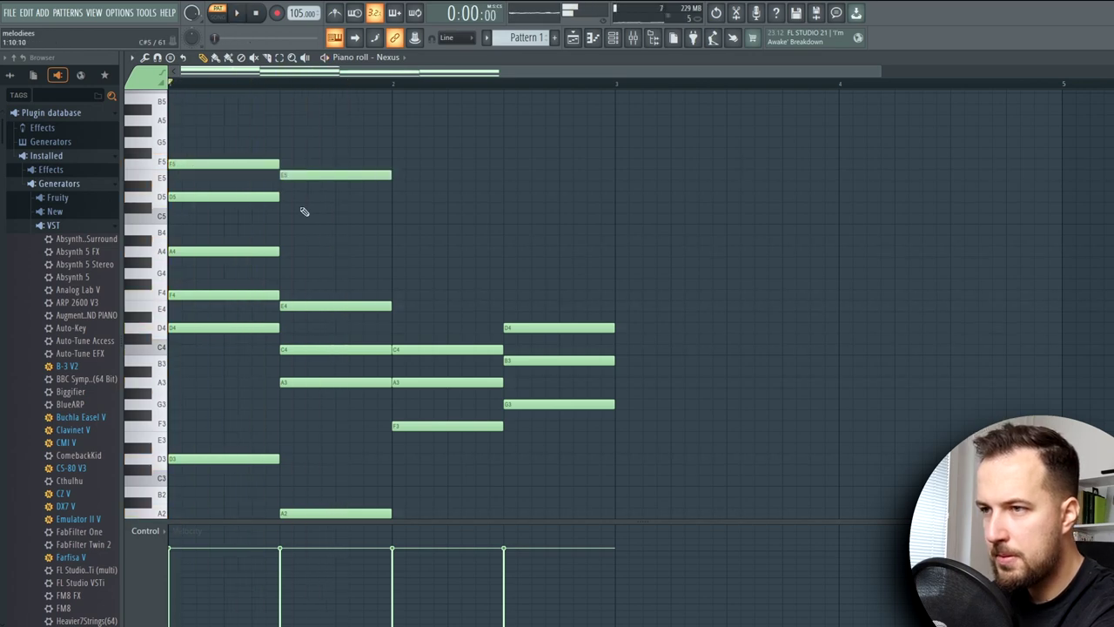
key(space)
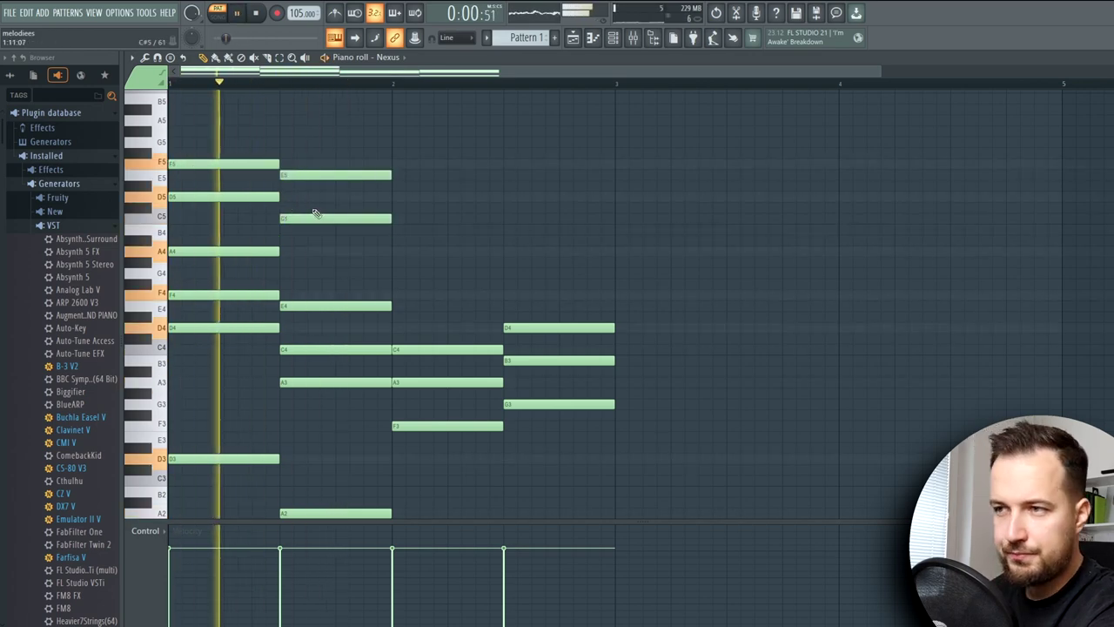
key(space)
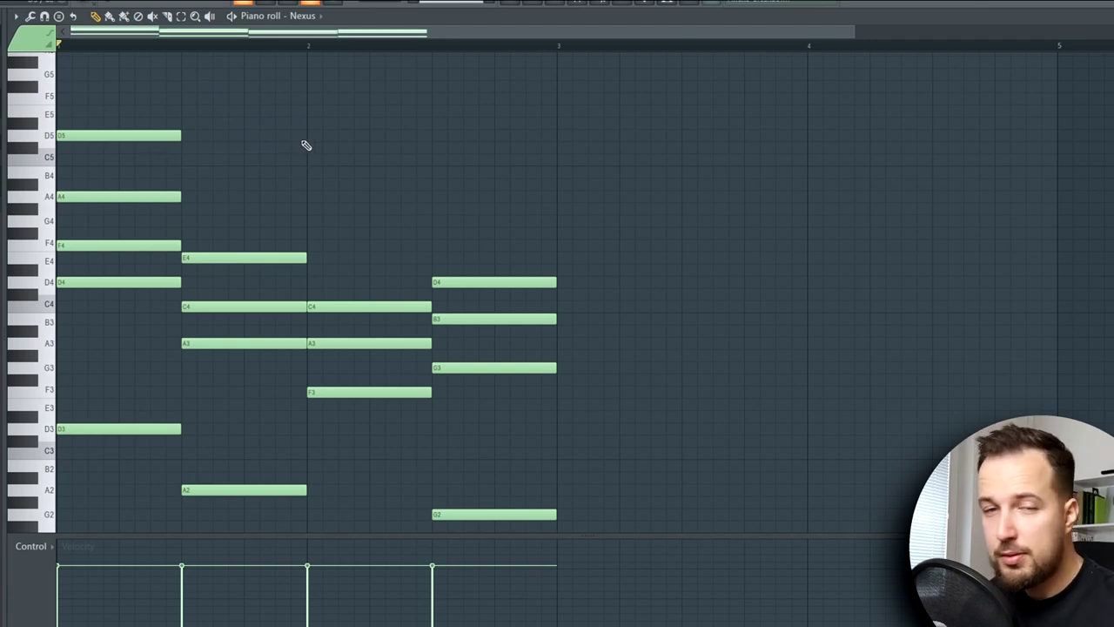
Step: Move the root notes A3, F3 and G3 of the second, third and fourth chords up one octave
scroll(305, 146, down, 2)
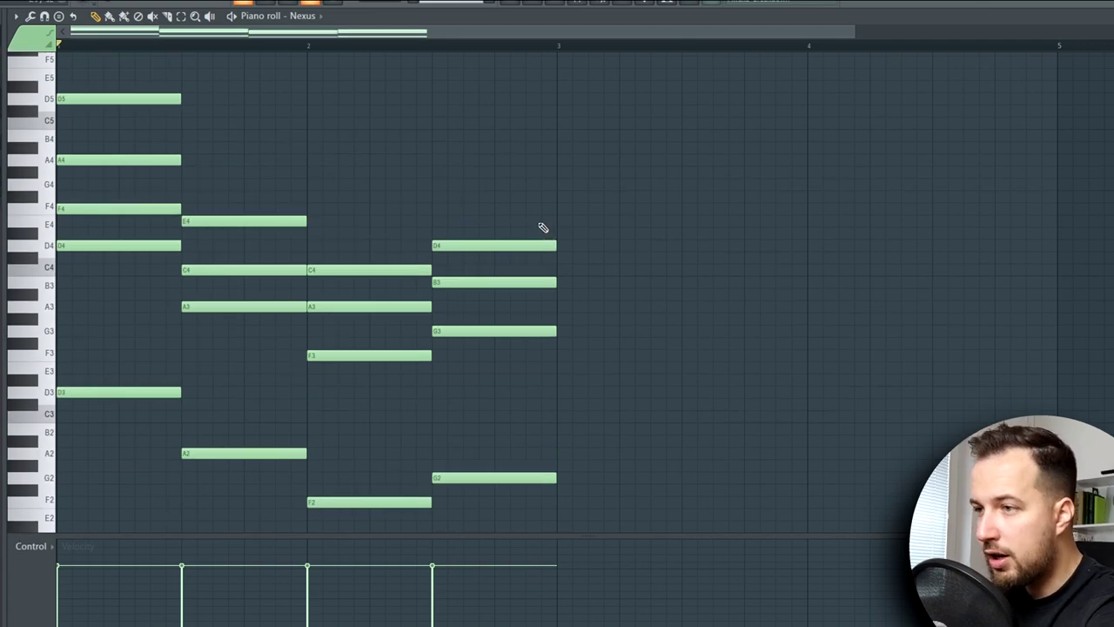
key(space)
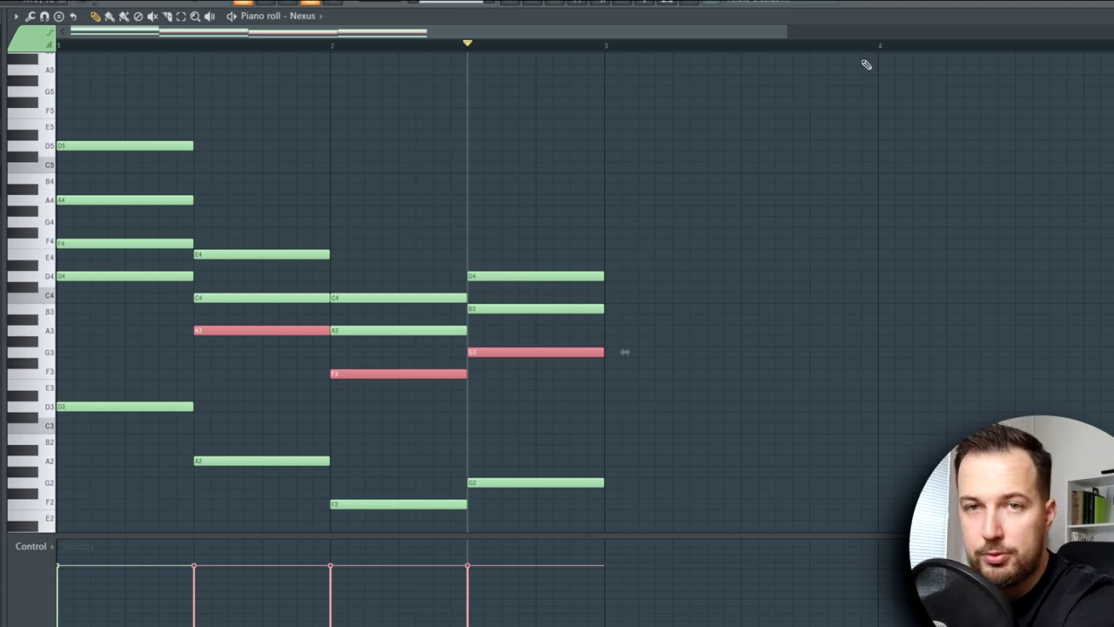
key(ctrl+Up)
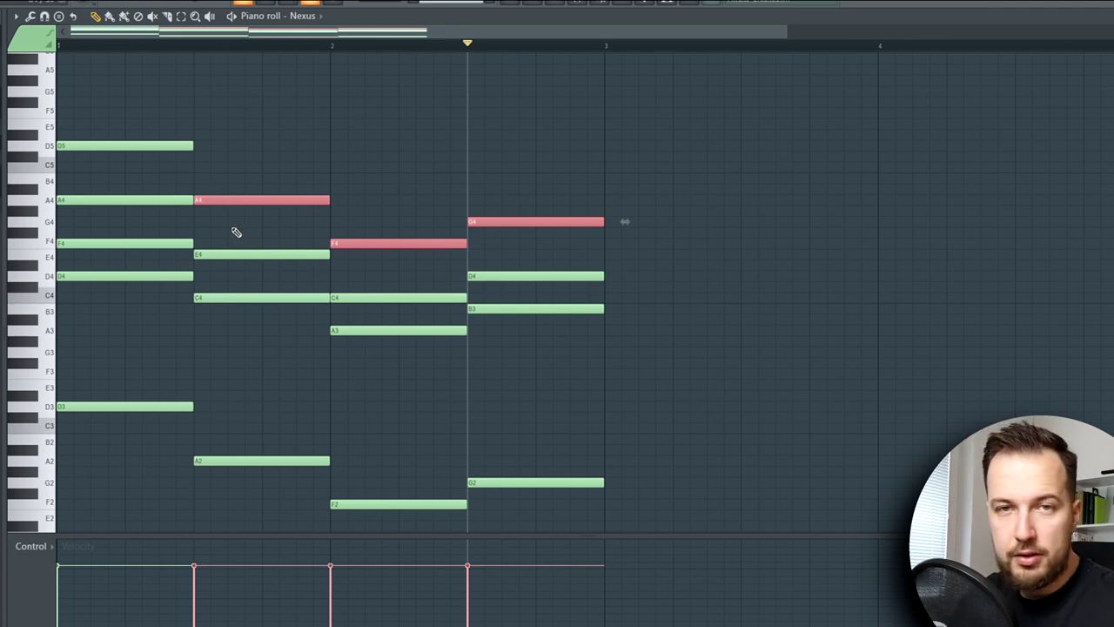
click(309, 99)
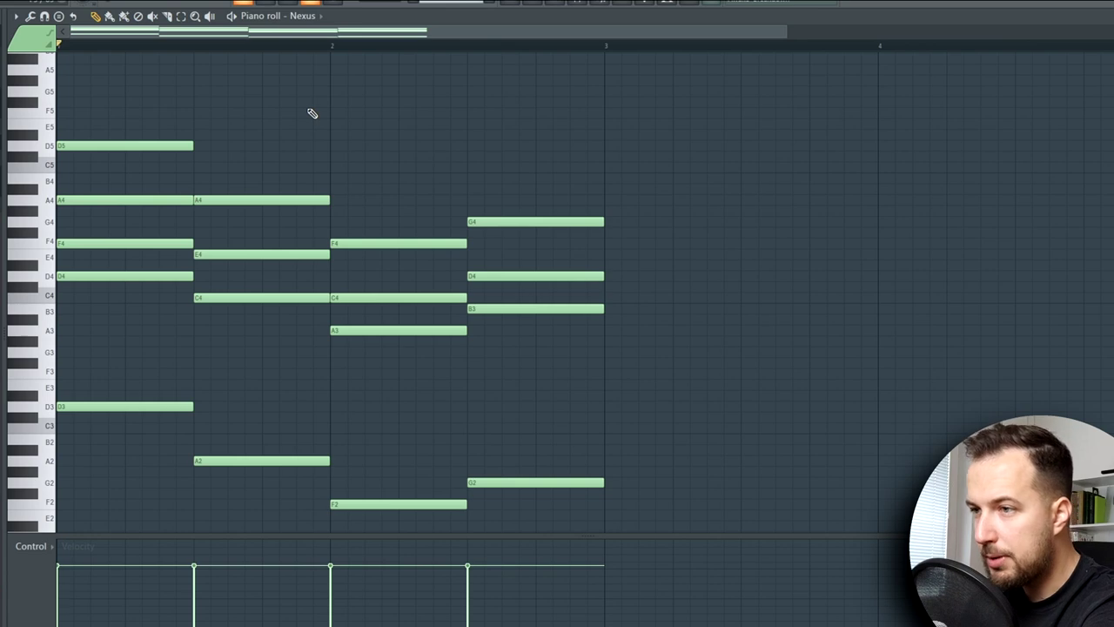
Step: Play back the inverted chords, raise the third chord's A3 note one octave and listen to the result
key(space)
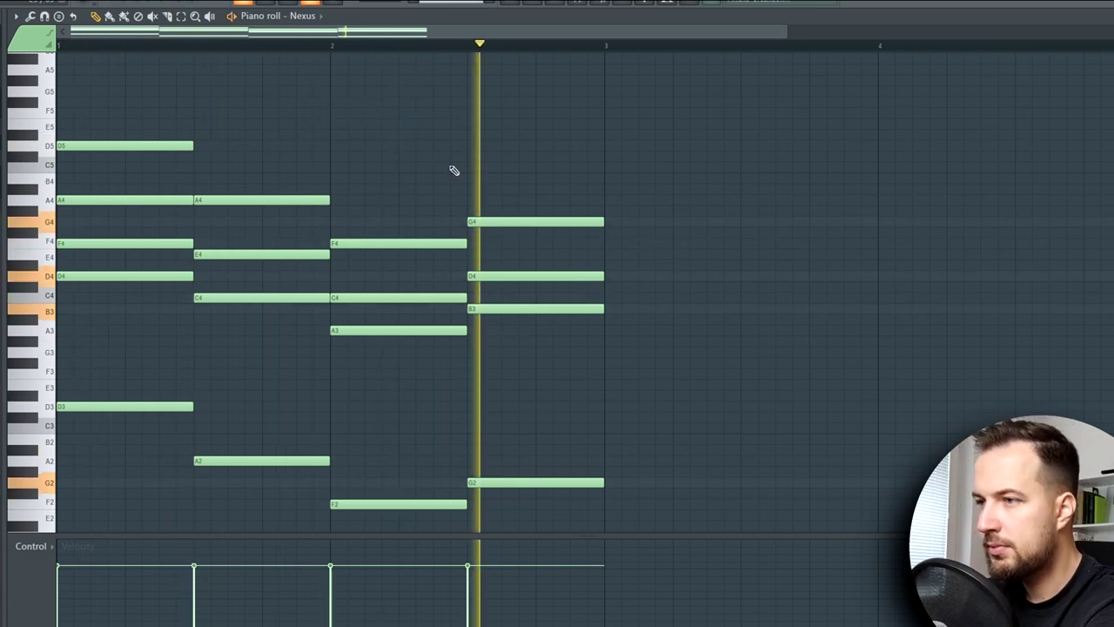
key(space)
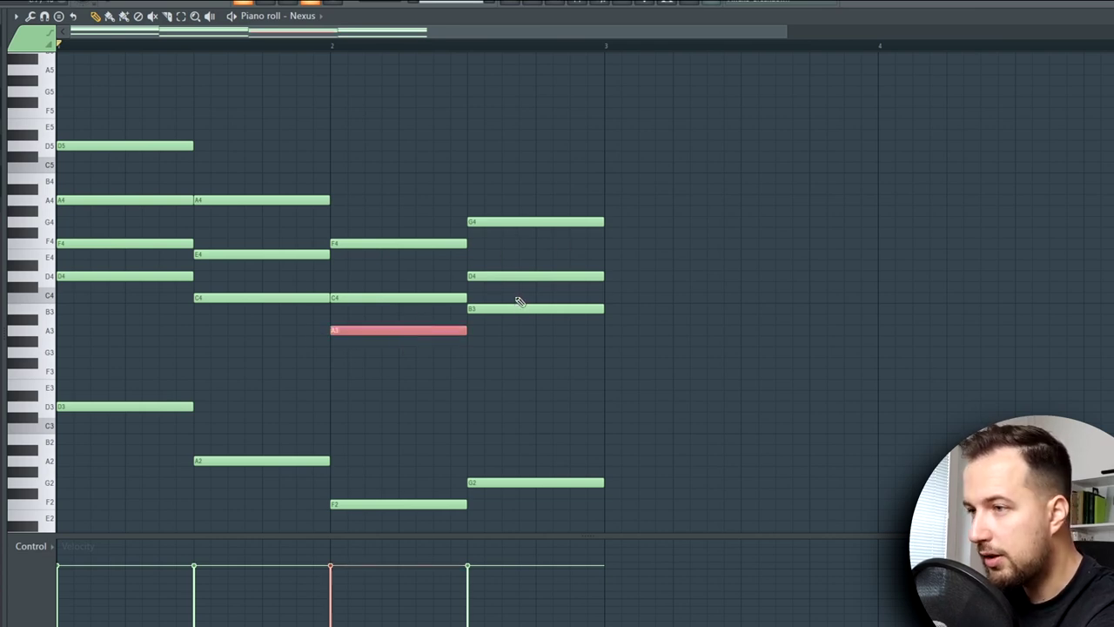
key(ctrl+Up)
key(space)
key(ctrl+d)
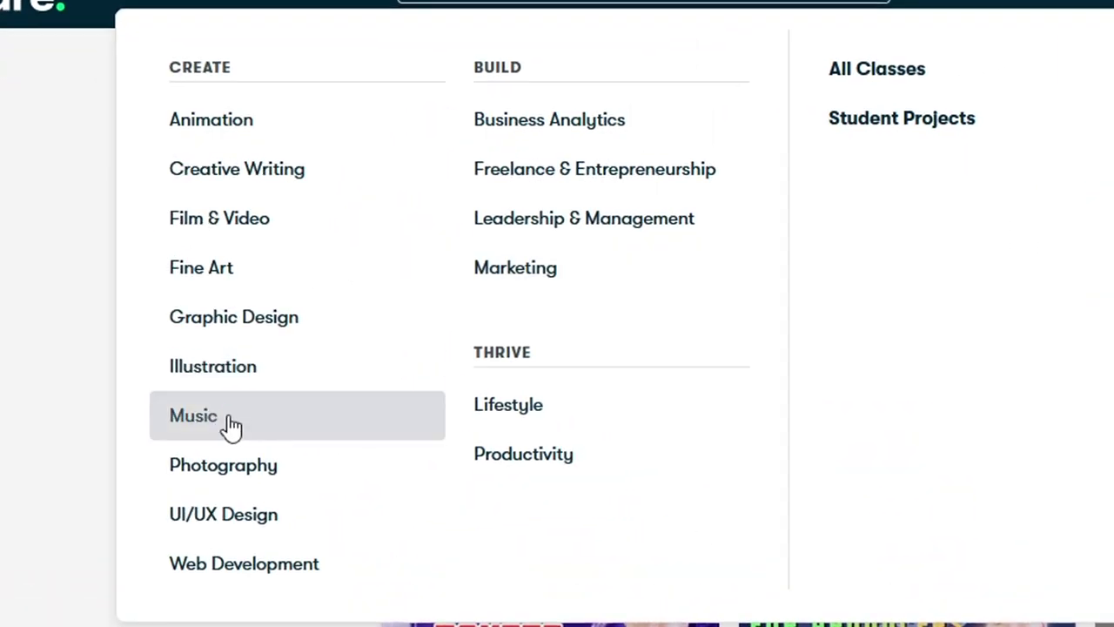
Step: Switch to Skillshare, open the Music category and browse its featured and popular classes
click(231, 425)
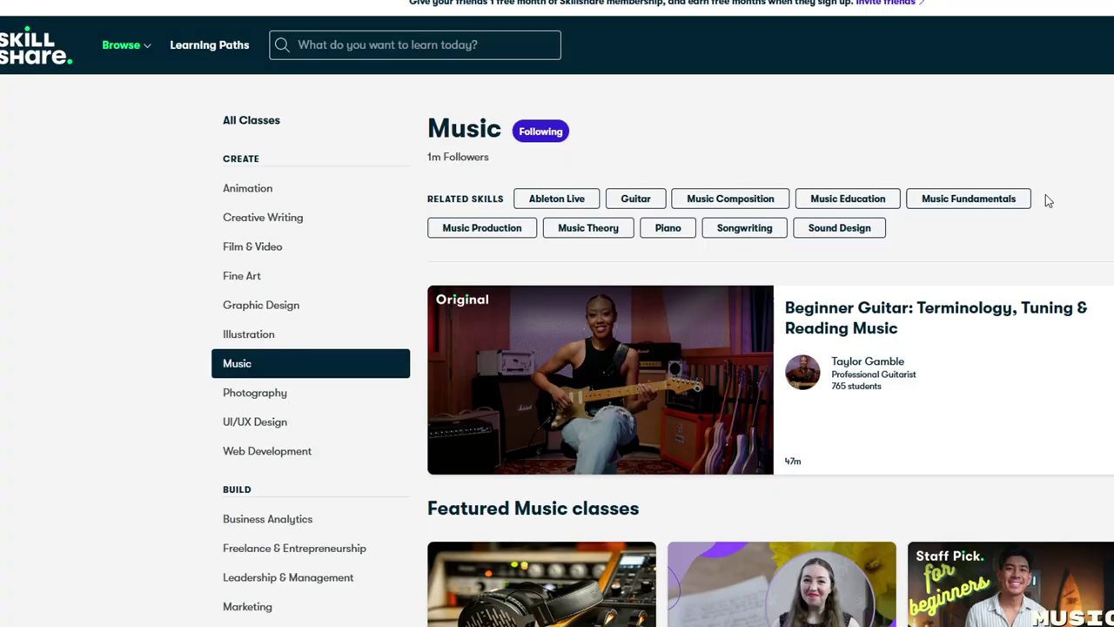
scroll(966, 187, down, 5)
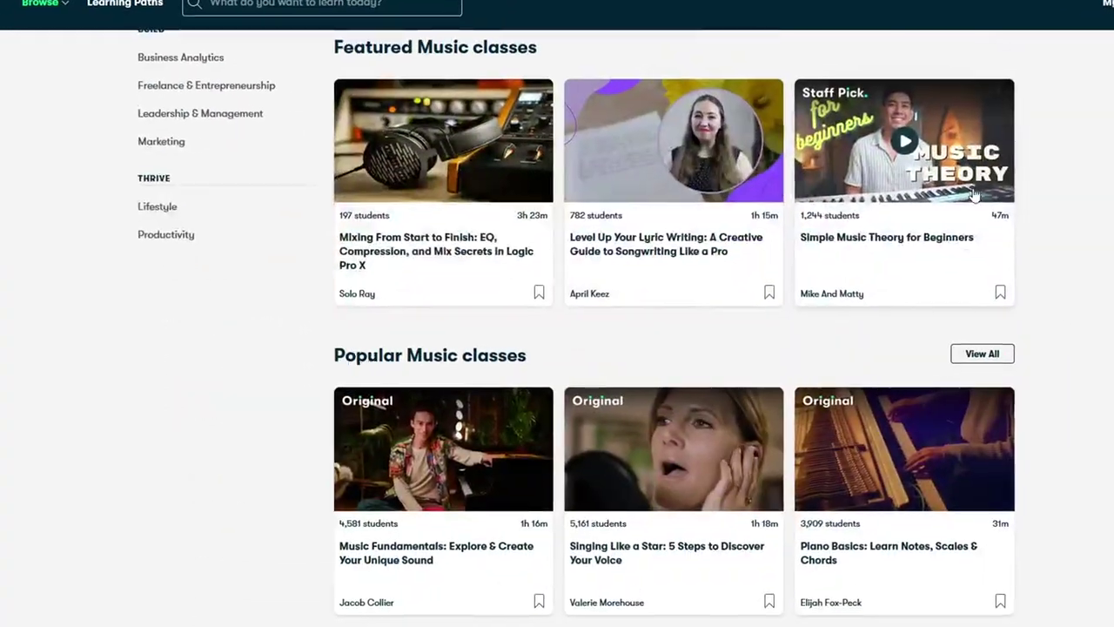
scroll(966, 189, down, 8)
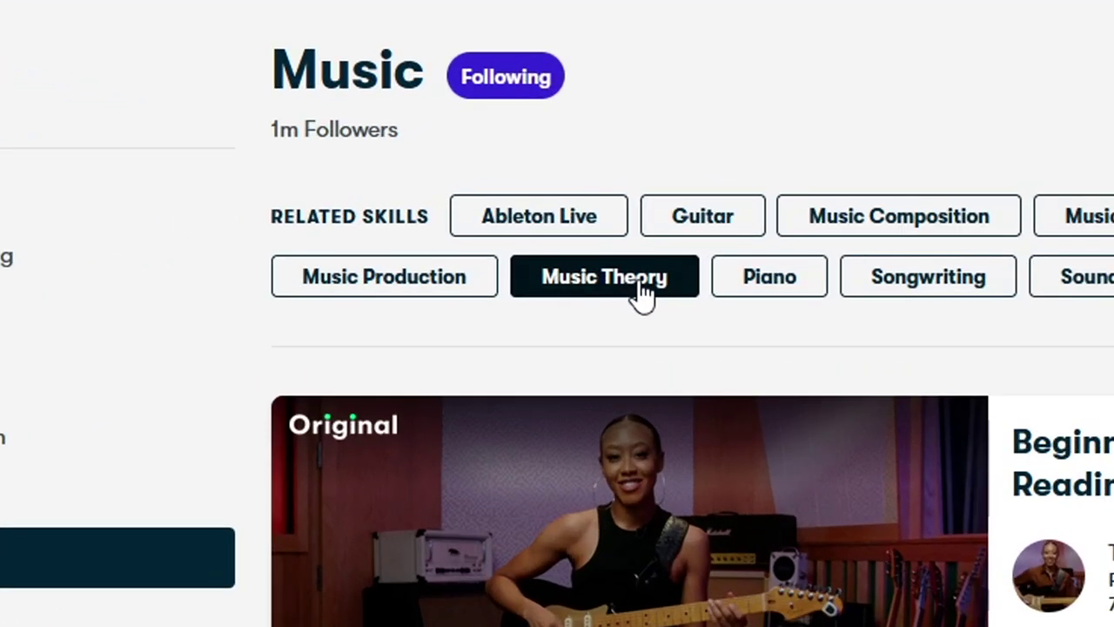
Step: Browse the Music Theory classes and the lesson list of the Play The Piano By Ear - Learn By Doing Master Course
click(641, 293)
scroll(764, 195, down, 5)
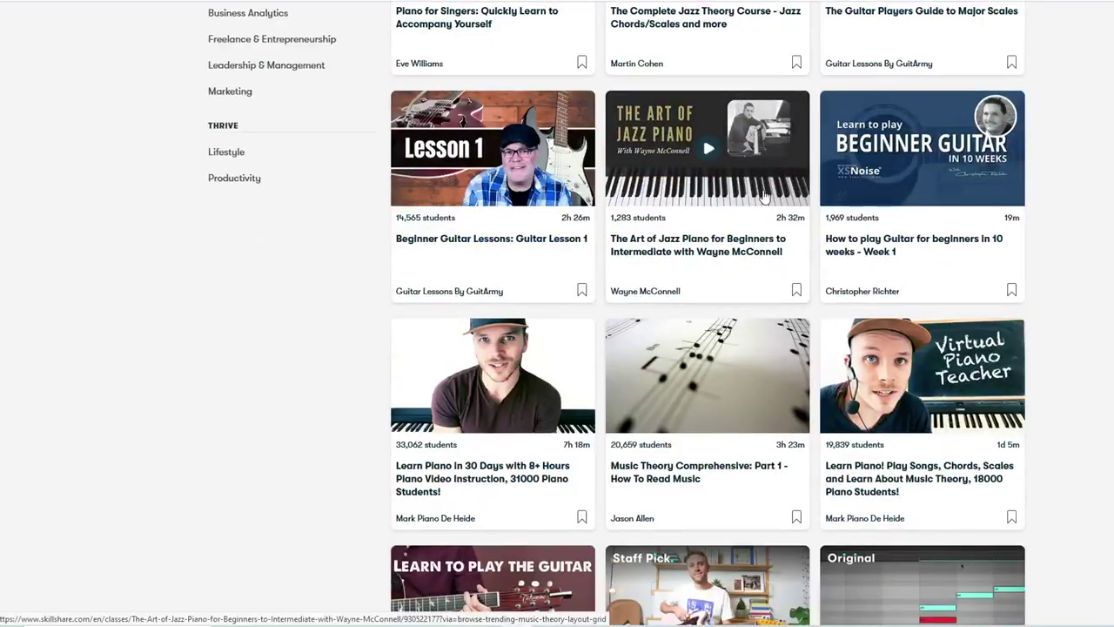
scroll(763, 195, down, 3)
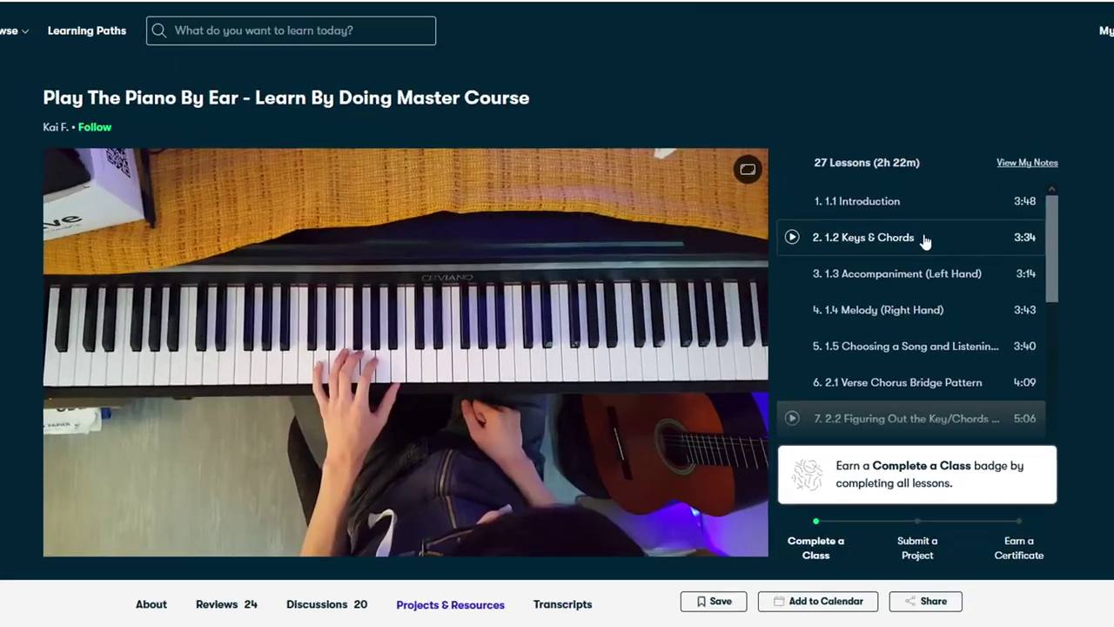
scroll(920, 241, down, 3)
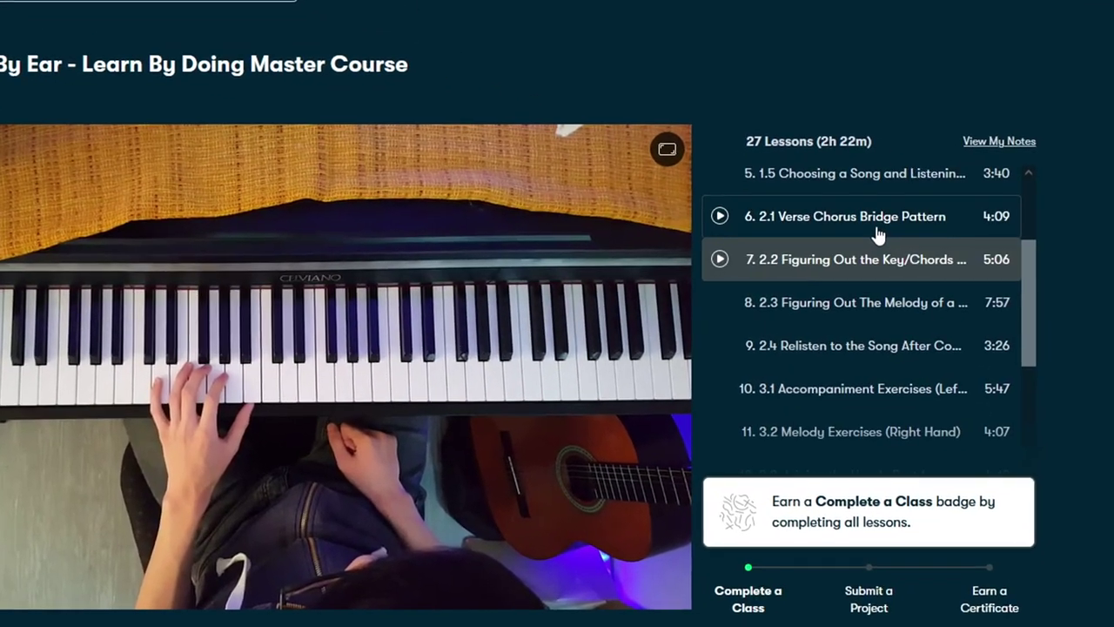
scroll(877, 235, down, 5)
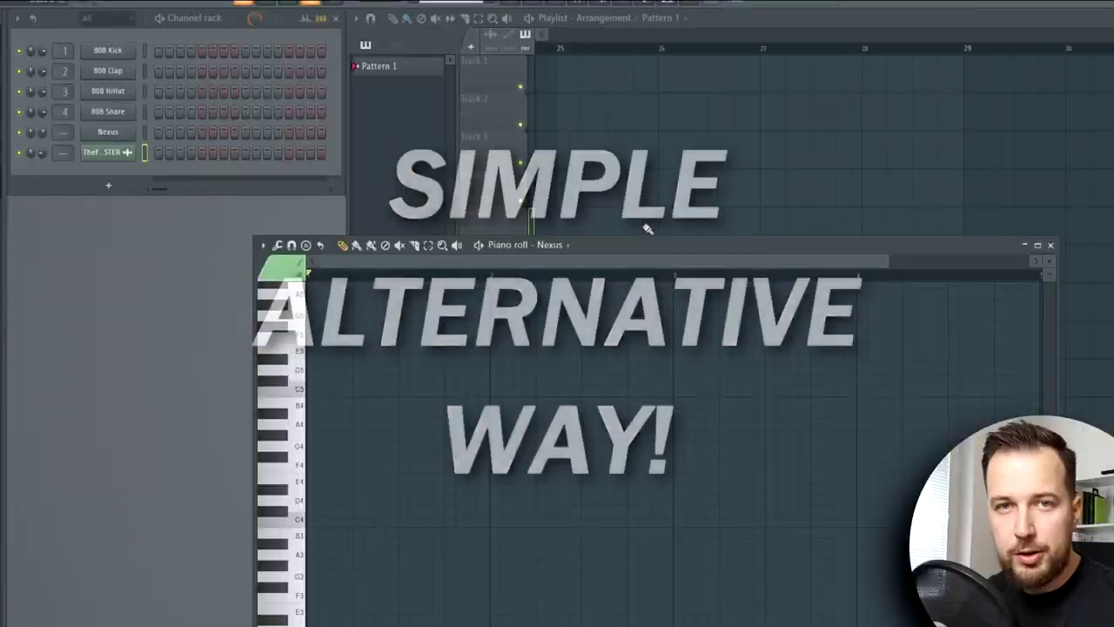
Step: Switch back to FL Studio and maximize the empty Nexus piano roll of Pattern 1
double_click(647, 244)
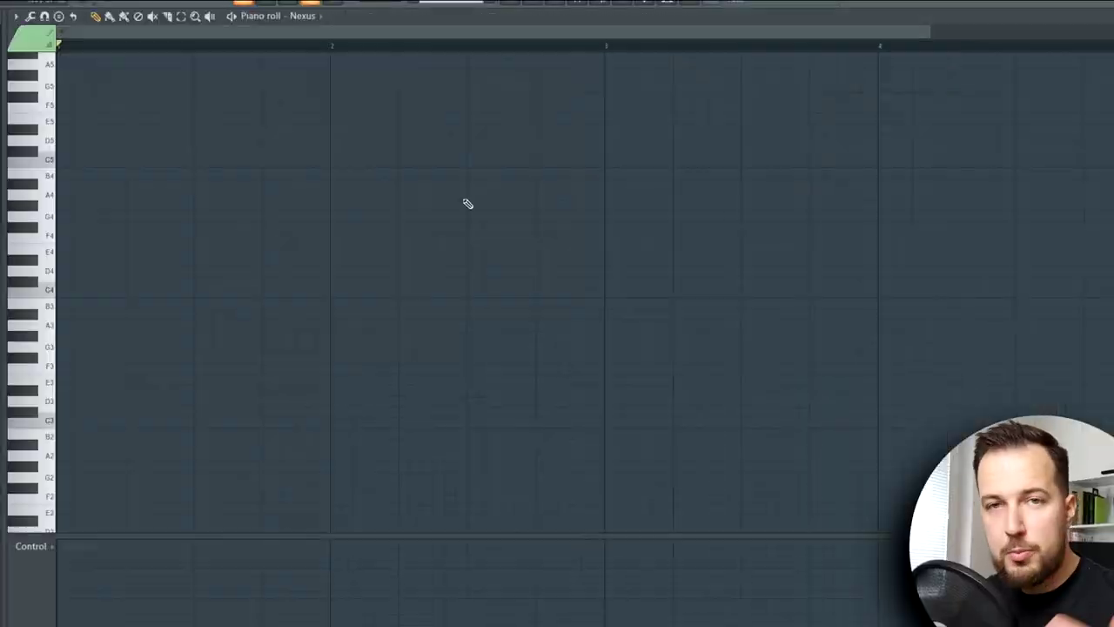
Step: Set the piano roll's key labels to show all notes
click(16, 17)
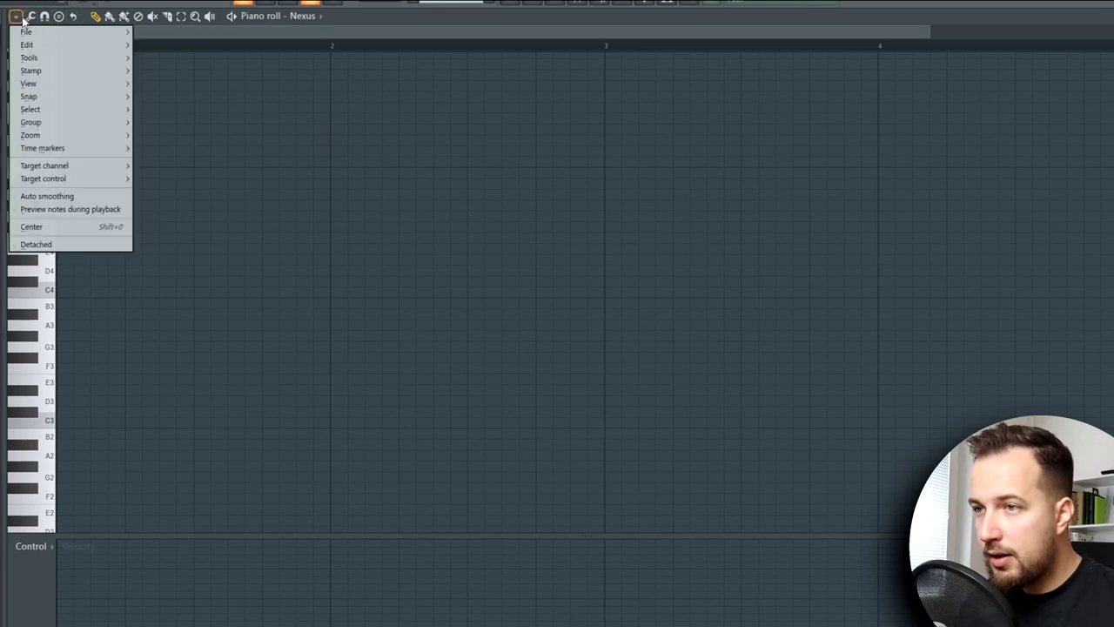
mouse_move(41, 83)
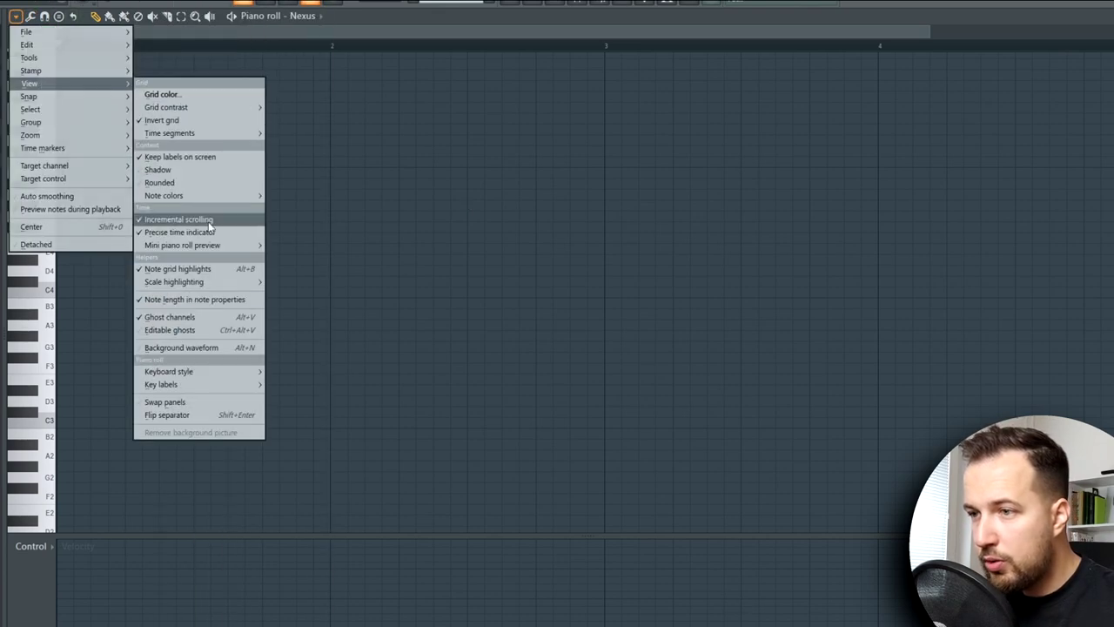
mouse_move(187, 387)
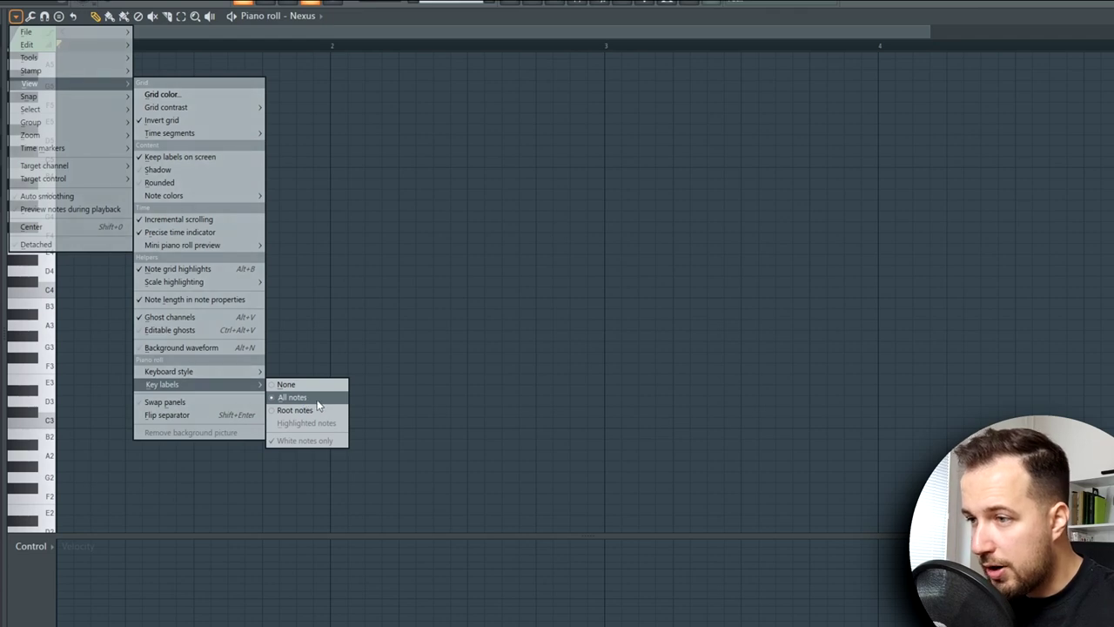
click(319, 398)
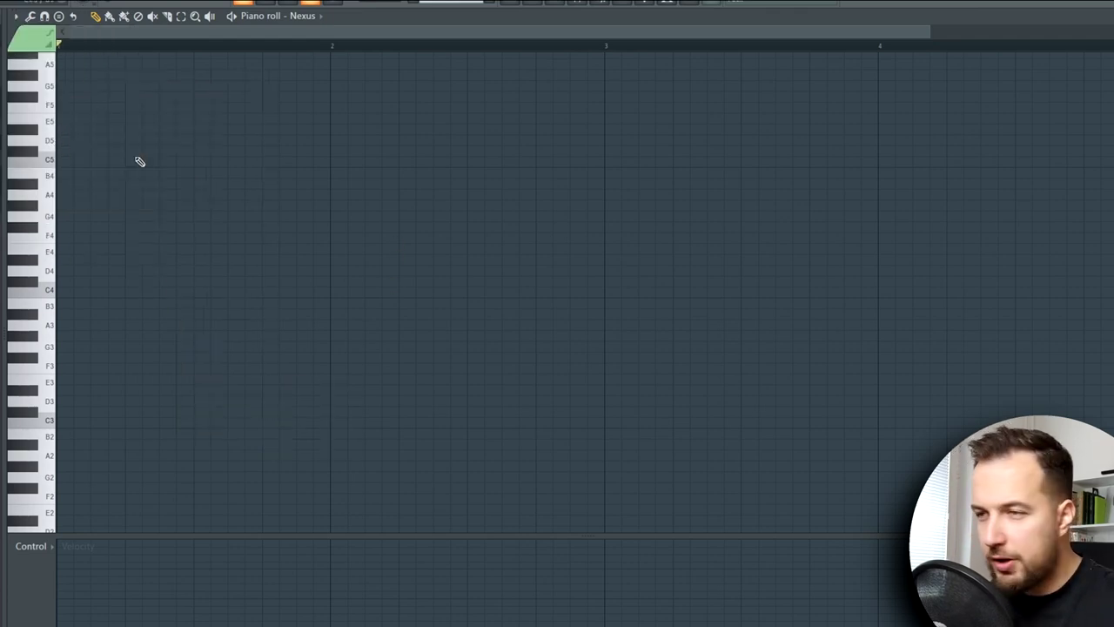
Step: Turn on piano roll scale highlighting for the Major (Ionian) scale with root note C
click(15, 16)
mouse_move(49, 85)
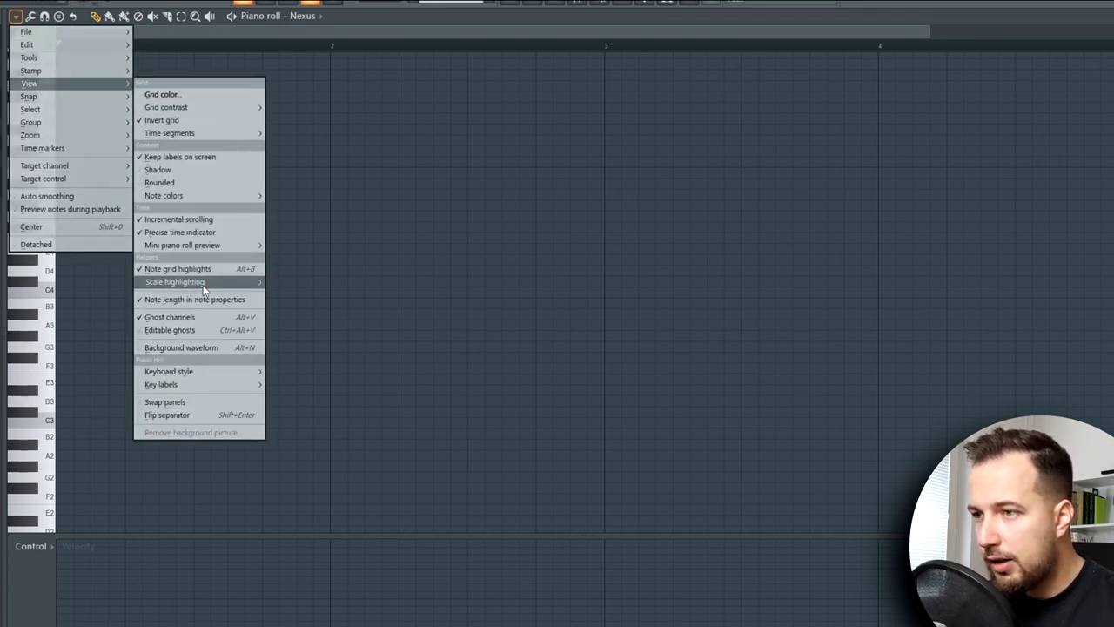
mouse_move(202, 283)
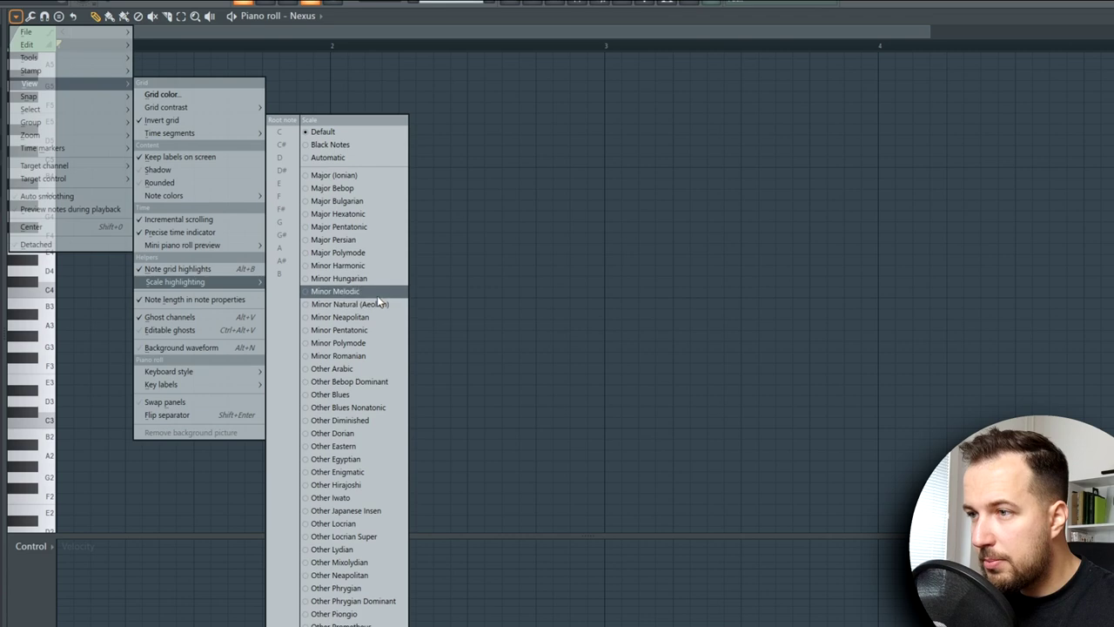
click(330, 178)
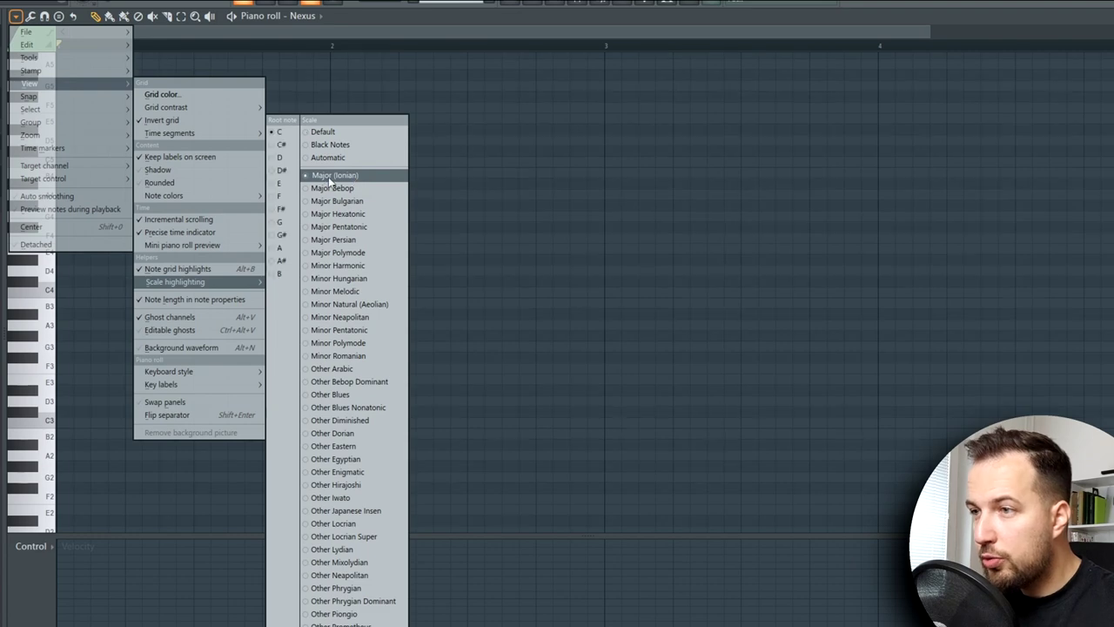
Step: Try D, D#, E, F and G as the root note of the Major highlighting and return to C
click(281, 158)
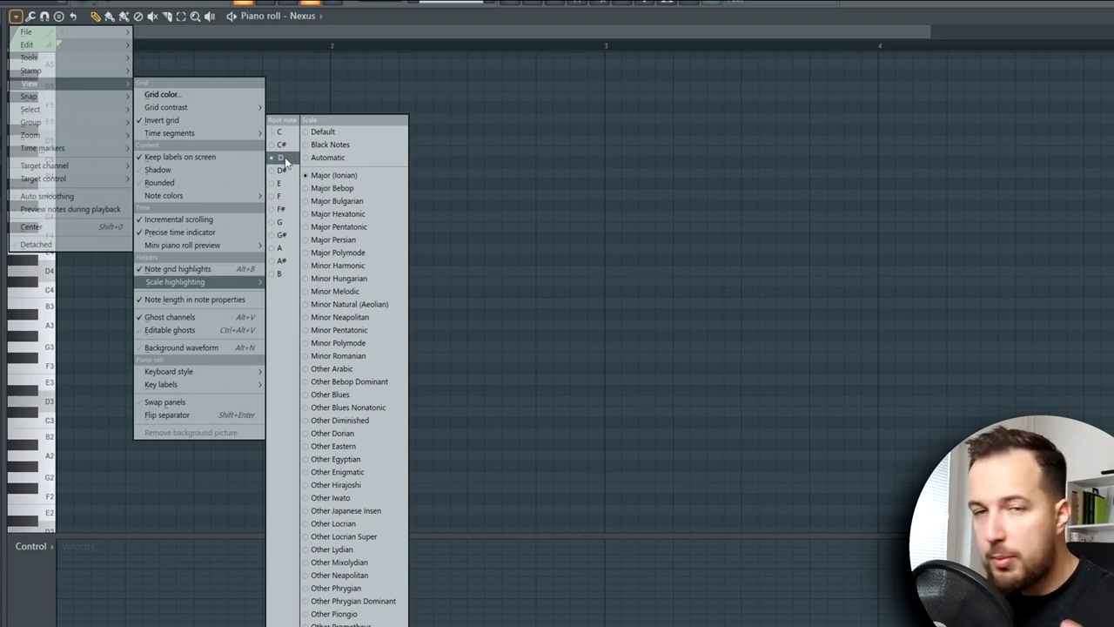
click(283, 171)
click(282, 183)
click(282, 196)
click(281, 222)
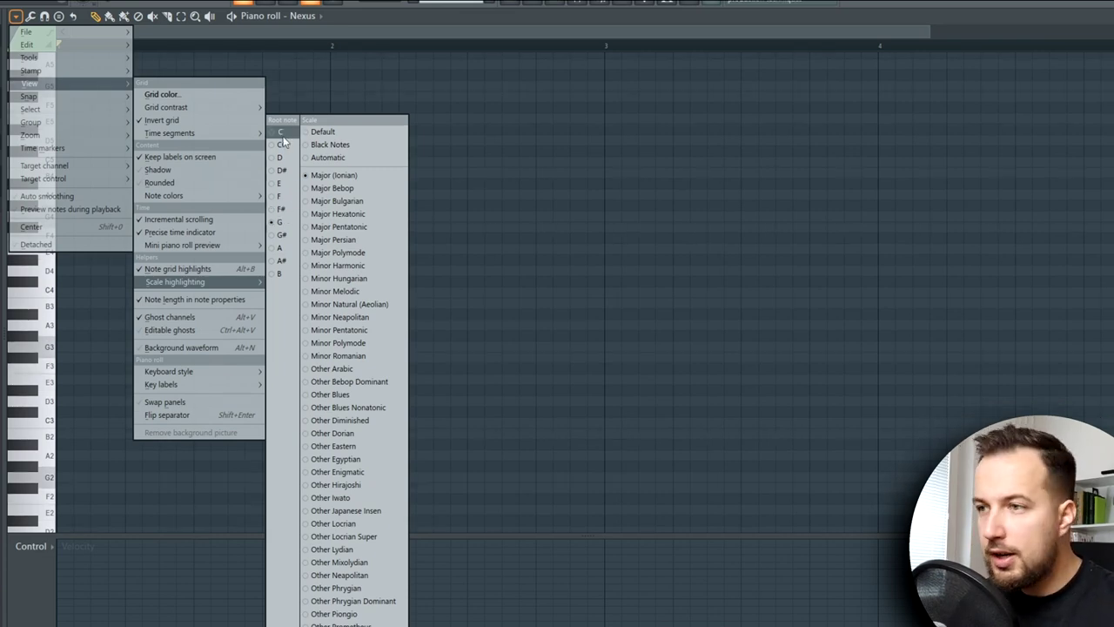
click(280, 133)
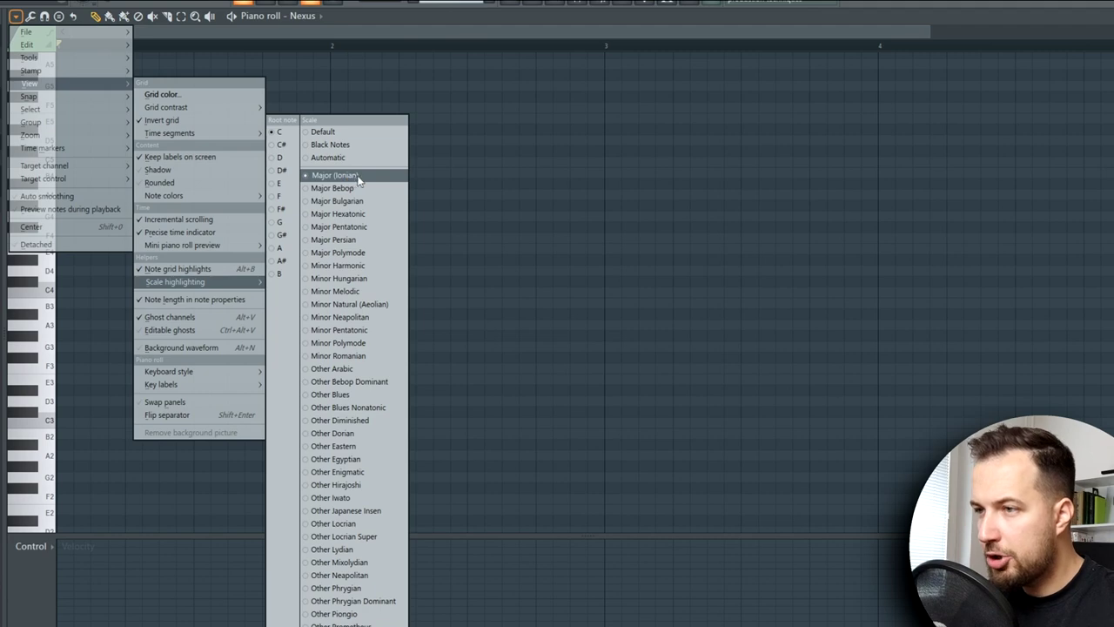
click(479, 150)
right_click(485, 142)
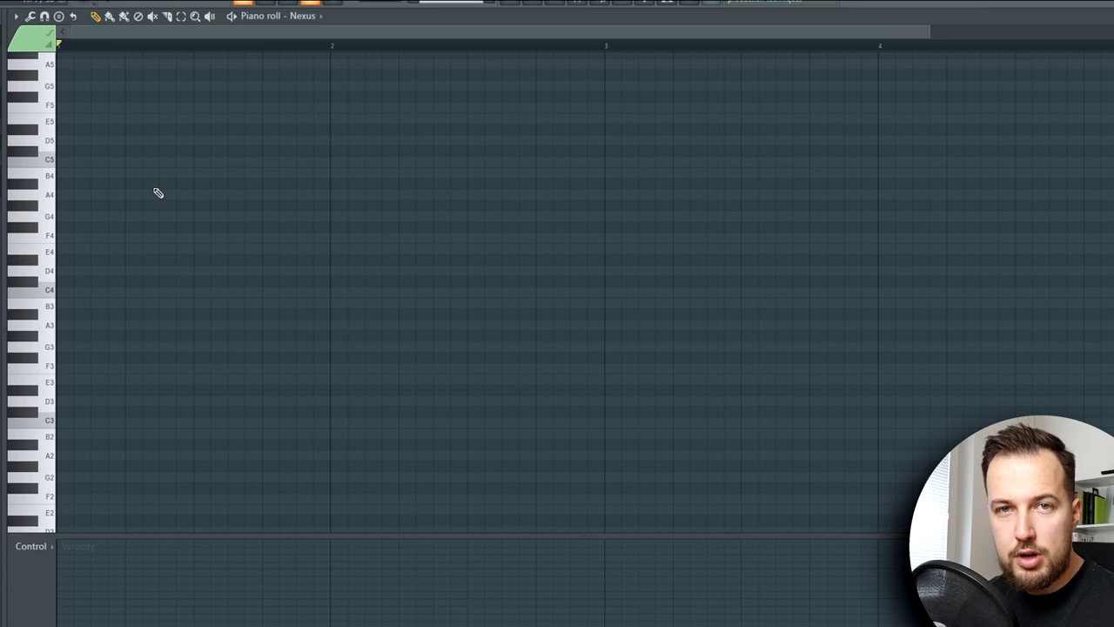
Step: Draw four consecutive half-bar bass notes from bar 1: A3, C4, F4 and D4
scroll(157, 192, down, 1)
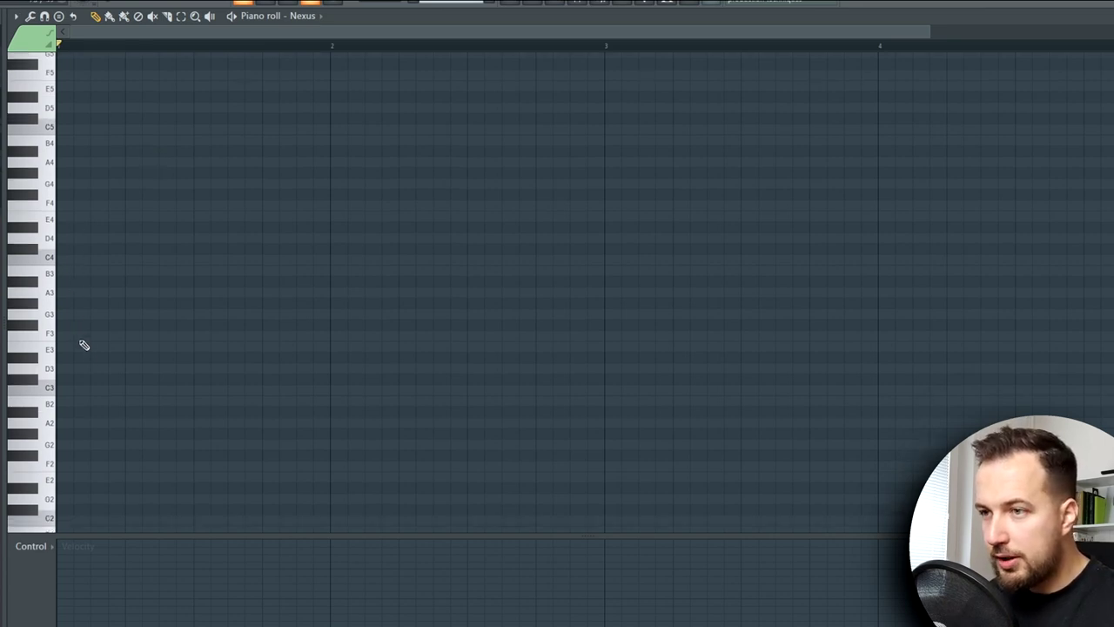
click(61, 292)
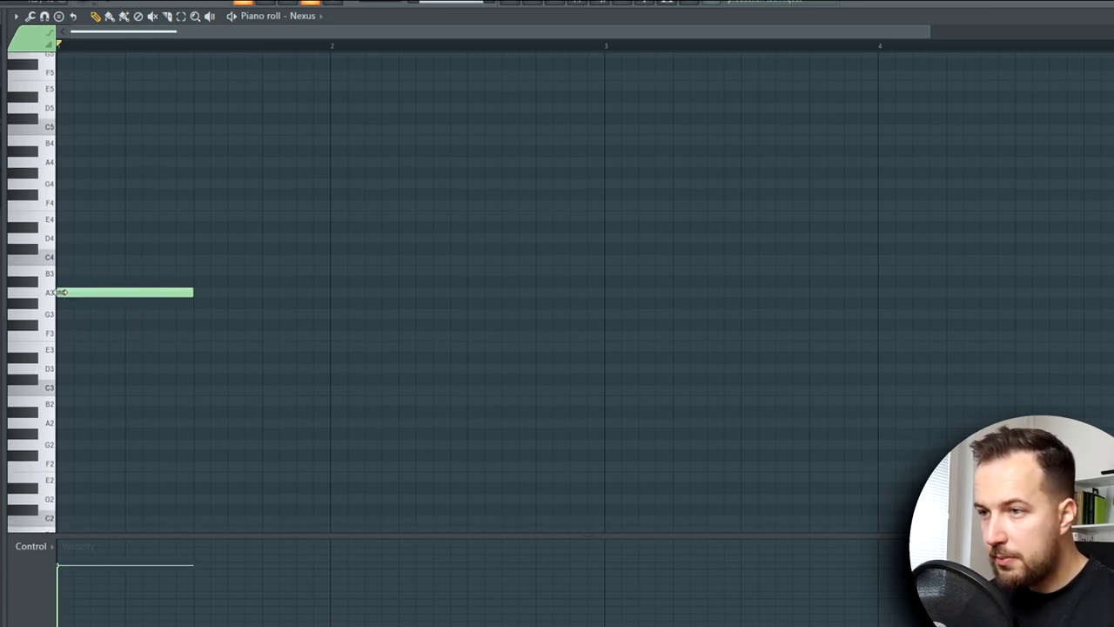
click(199, 260)
click(336, 205)
click(473, 238)
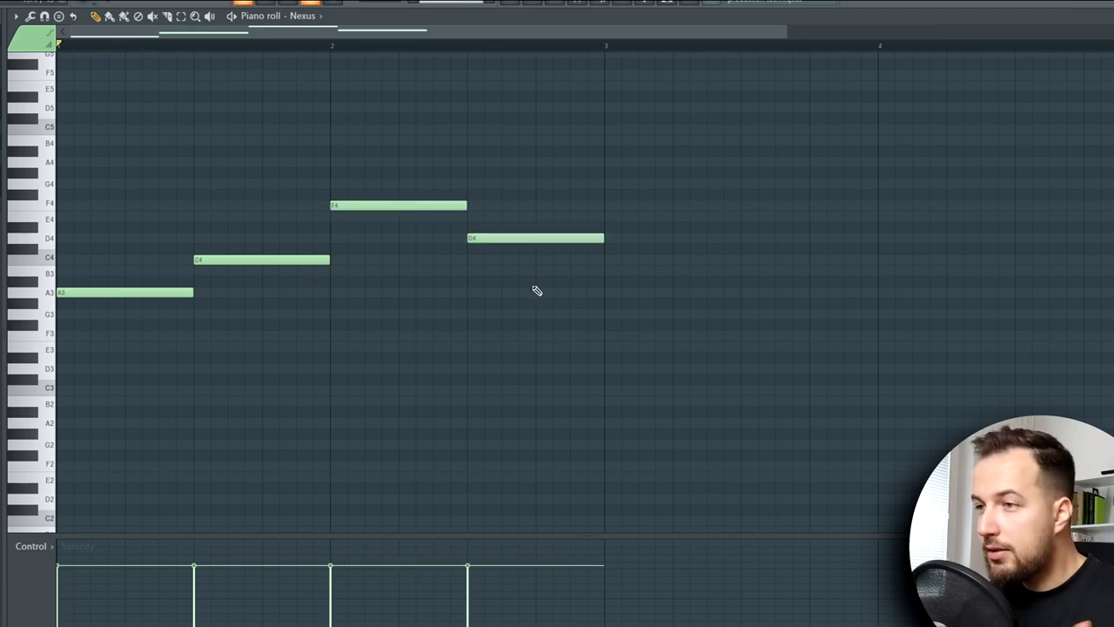
Step: Stamp a Major chord one octave above each bass note, with roots A4, C5, F5 and D5
scroll(231, 126, up, 2)
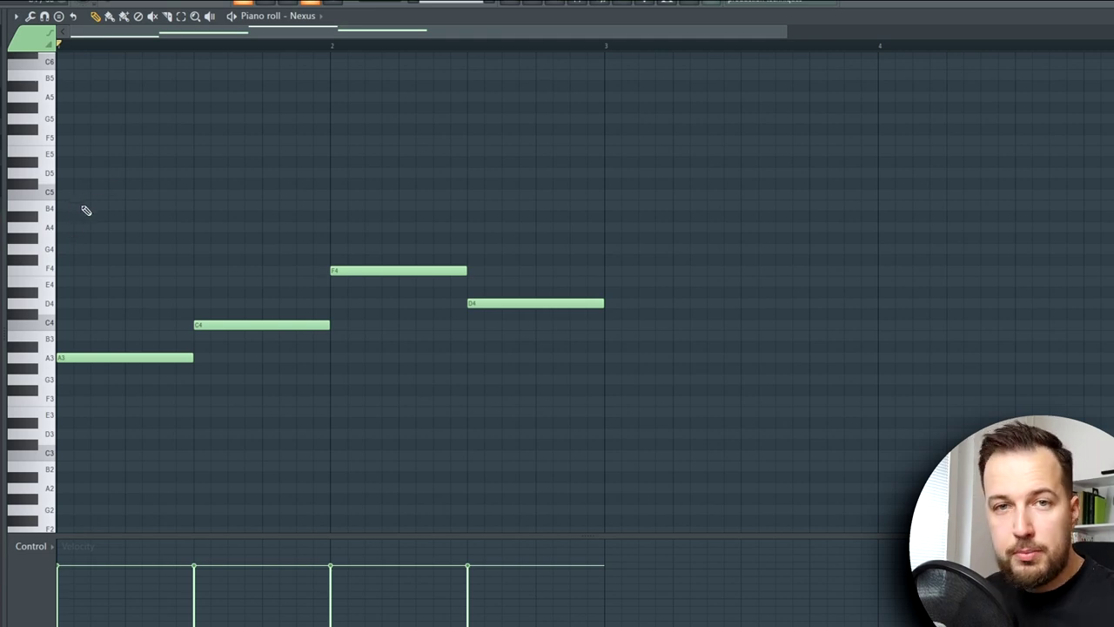
click(59, 16)
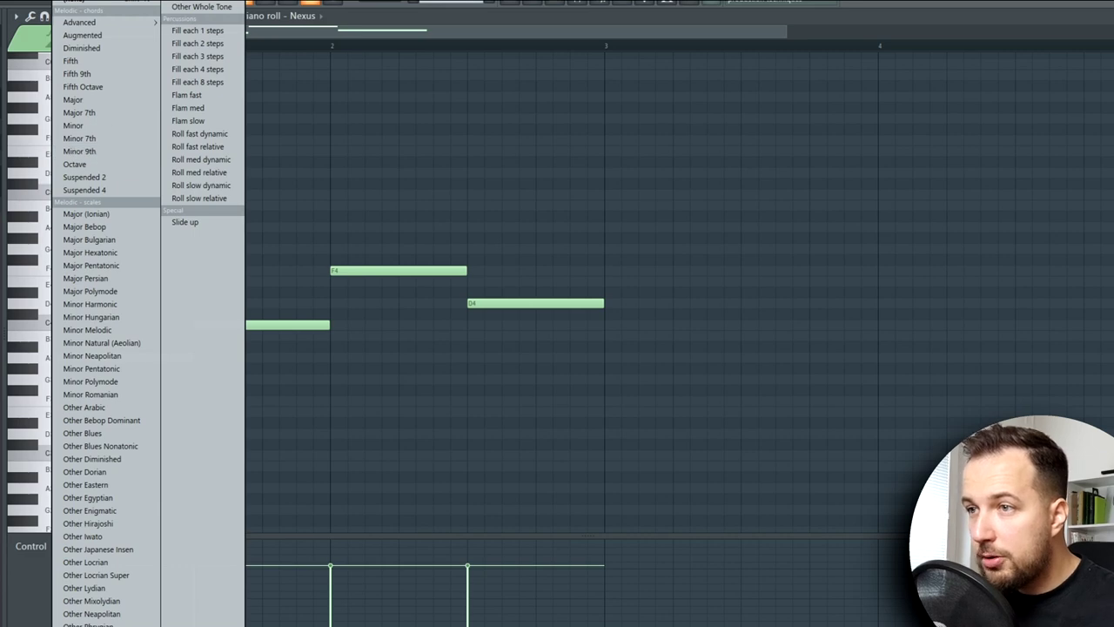
click(74, 100)
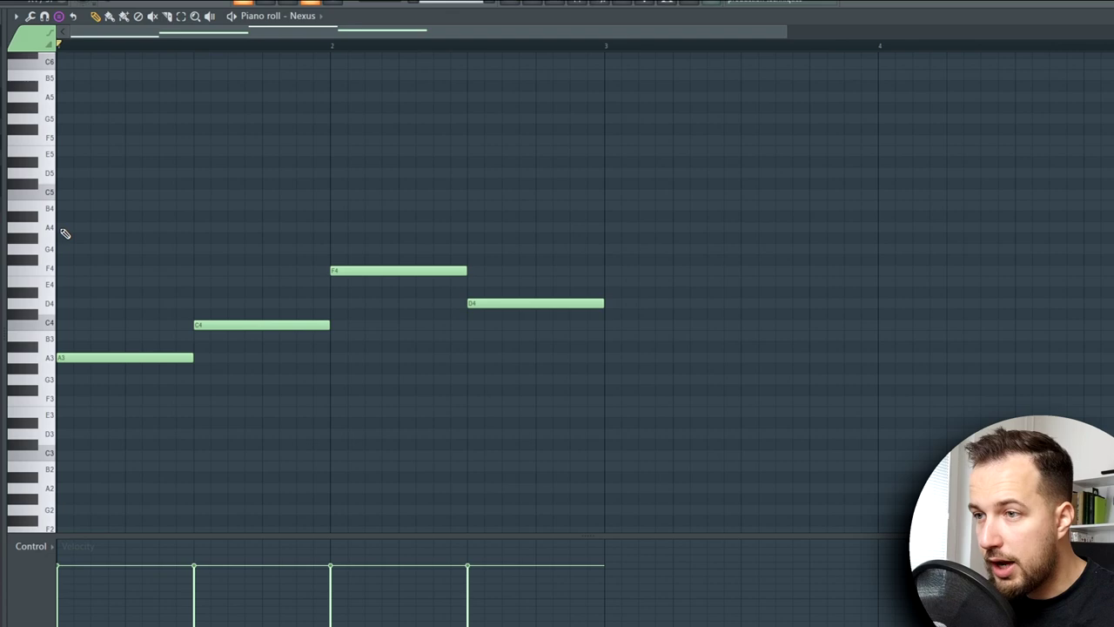
key(ctrl+v)
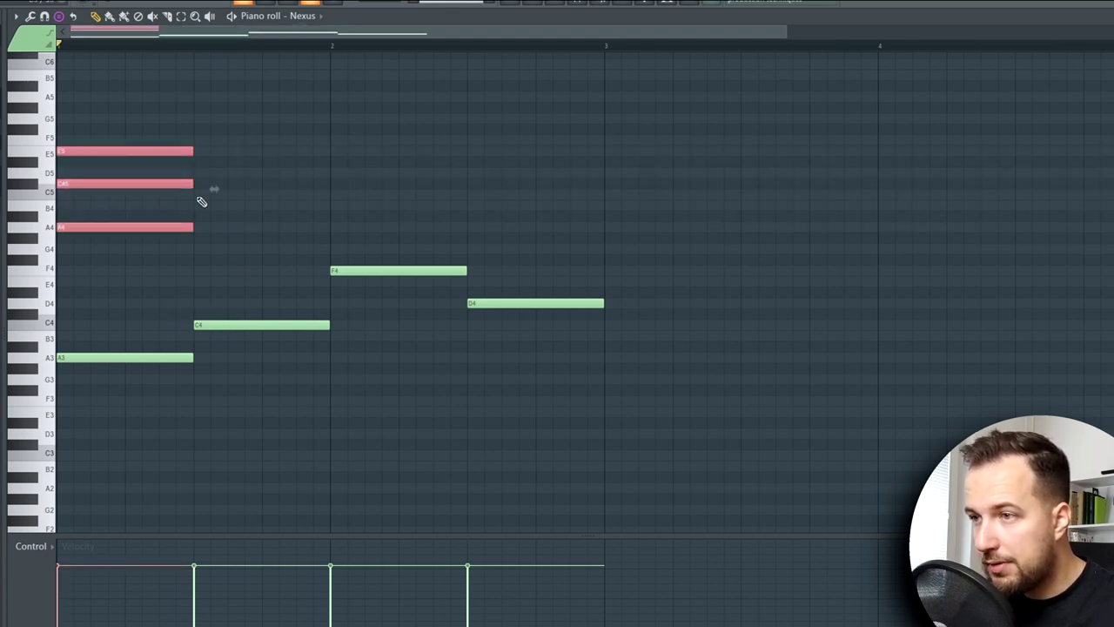
click(203, 196)
scroll(279, 235, up, 2)
click(334, 175)
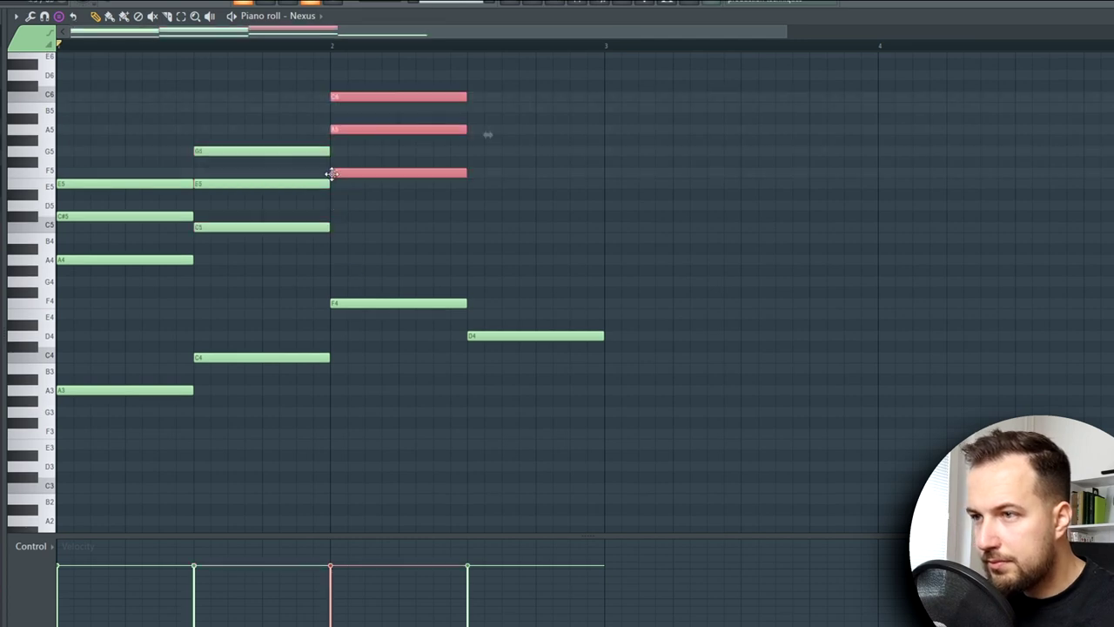
drag(473, 217, 492, 203)
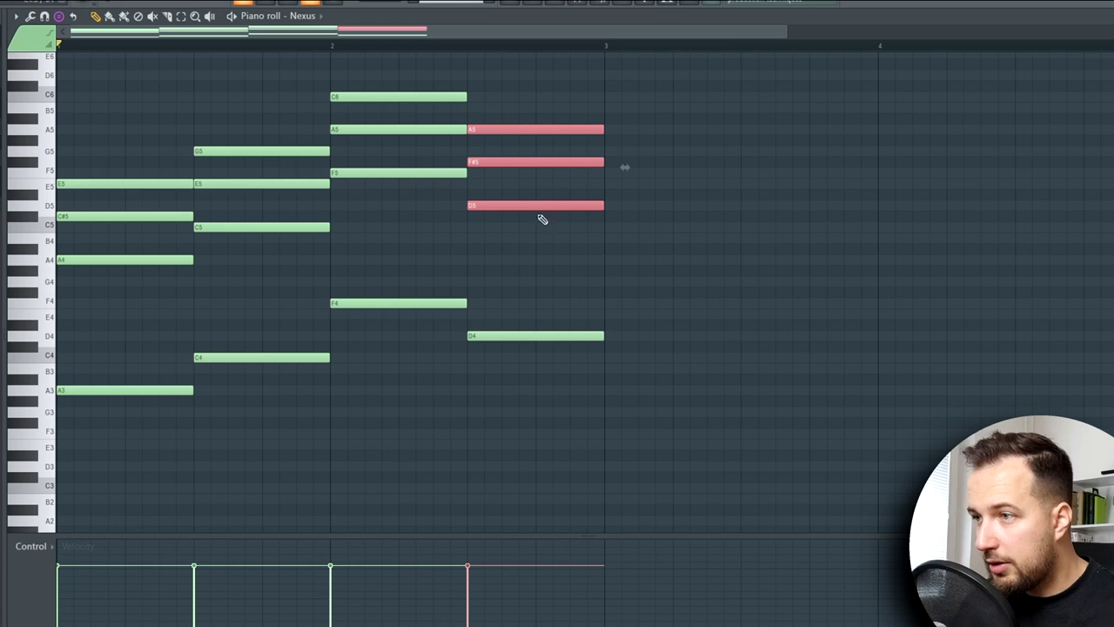
click(540, 258)
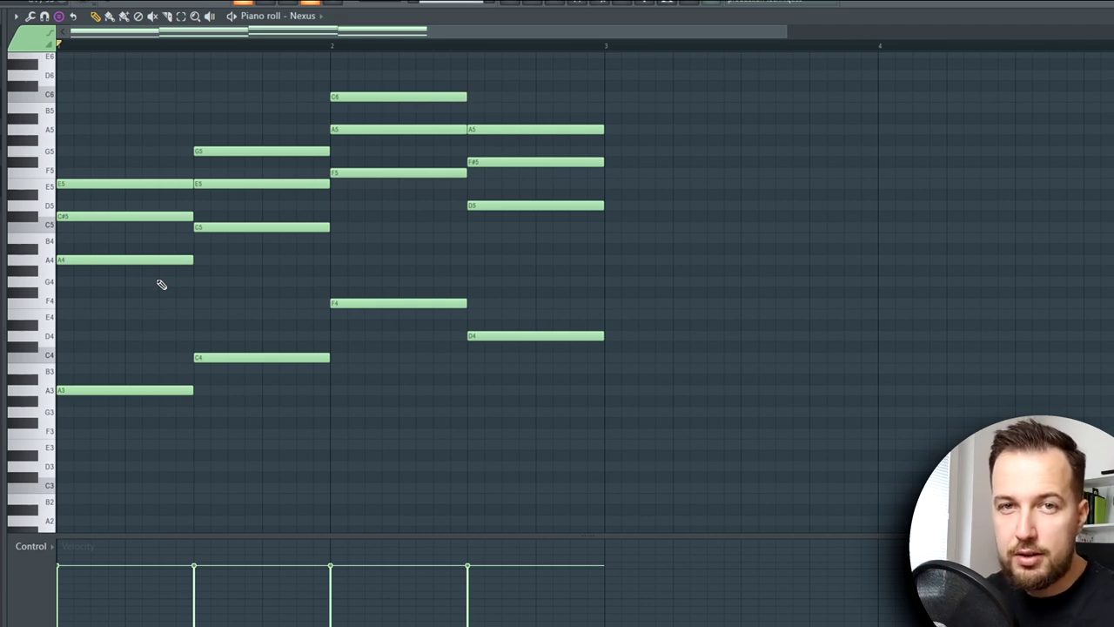
Step: Play back the four stamped major chords with their bass notes and stop
key(space)
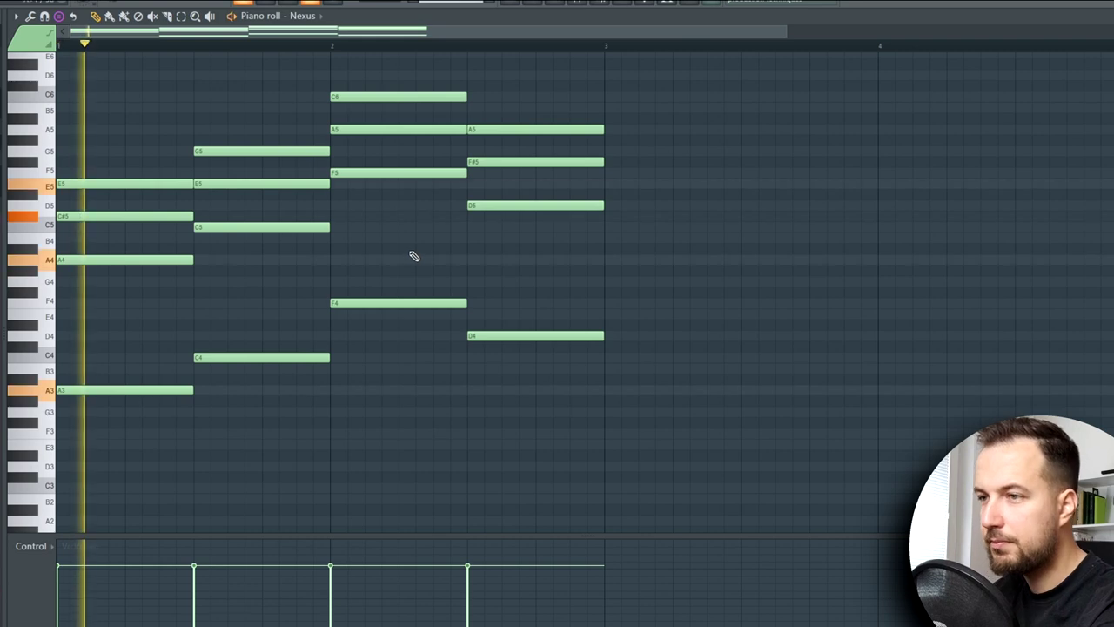
scroll(455, 250, up, 2)
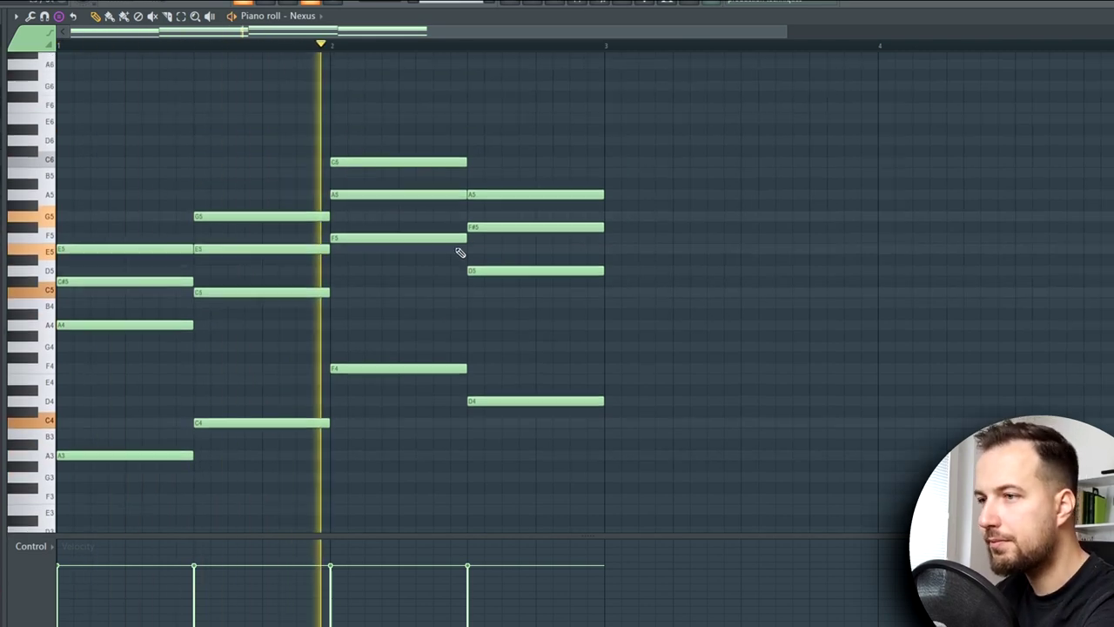
key(space)
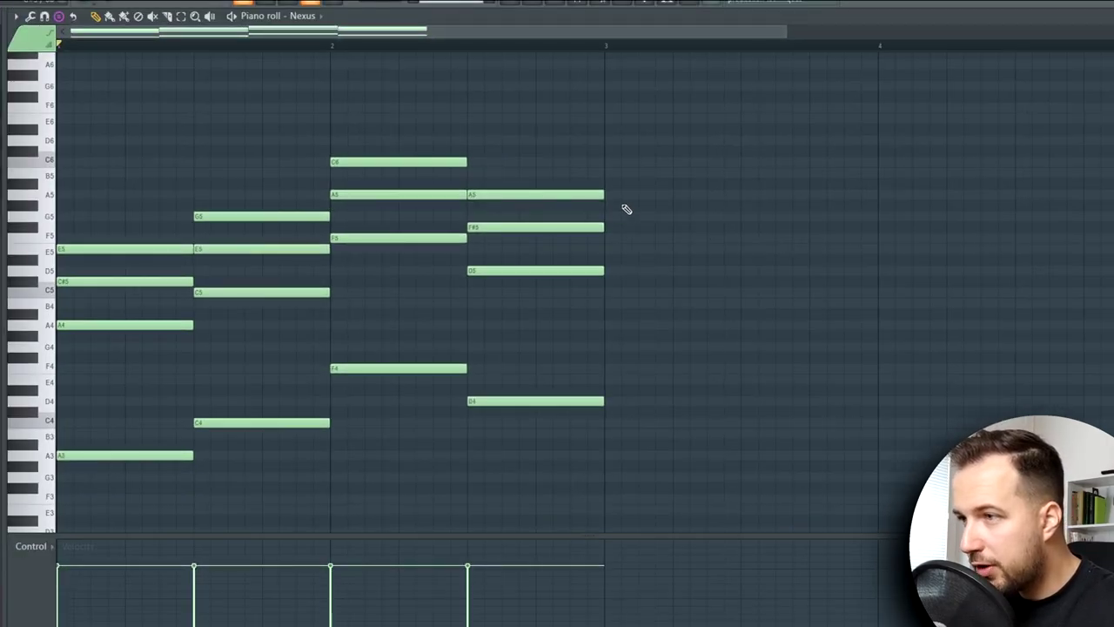
drag(249, 50, 51, 33)
mouse_move(465, 281)
mouse_down()
mouse_move(447, 281)
mouse_move(465, 282)
mouse_up()
drag(348, 33, 675, 35)
drag(736, 102, 61, 335)
click(16, 15)
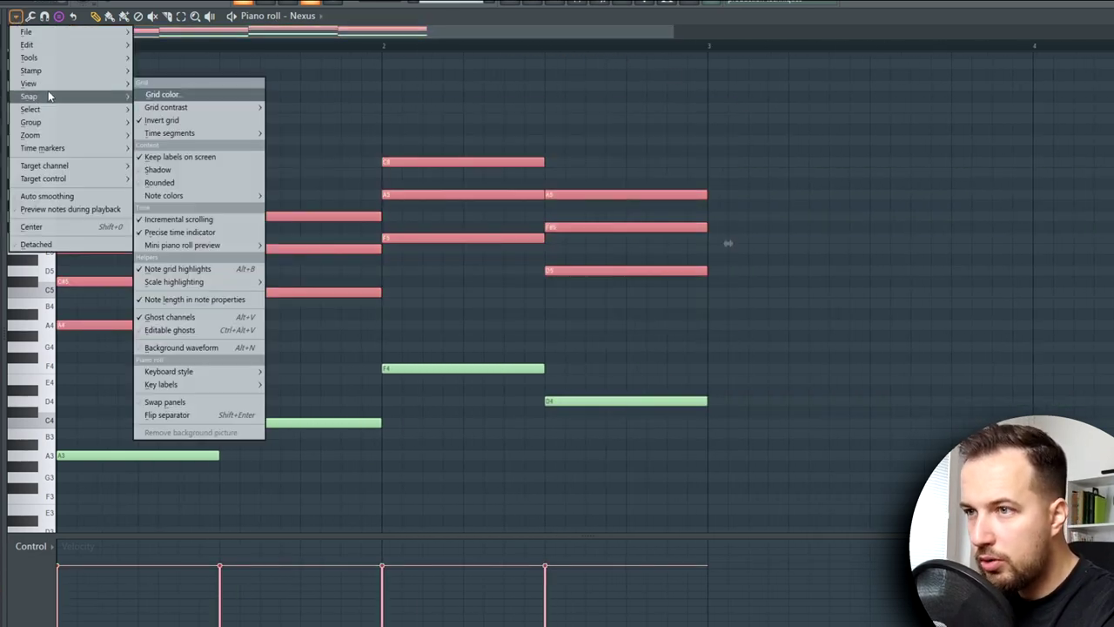
mouse_move(52, 122)
click(164, 135)
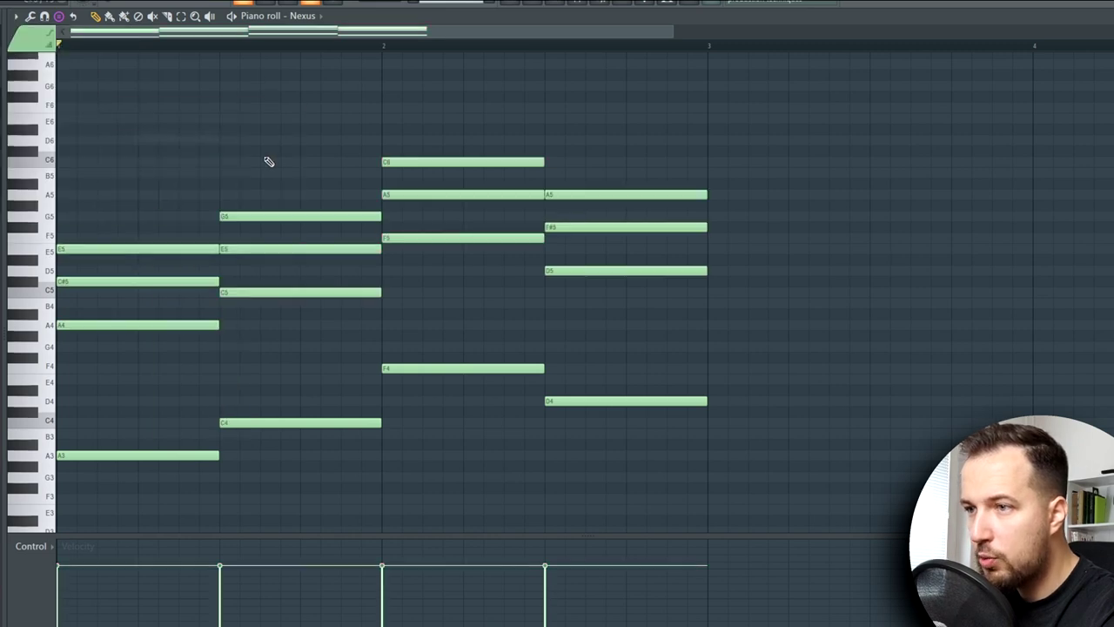
mouse_move(164, 280)
mouse_down()
mouse_move(165, 219)
mouse_move(150, 270)
mouse_up()
key(ctrl+z)
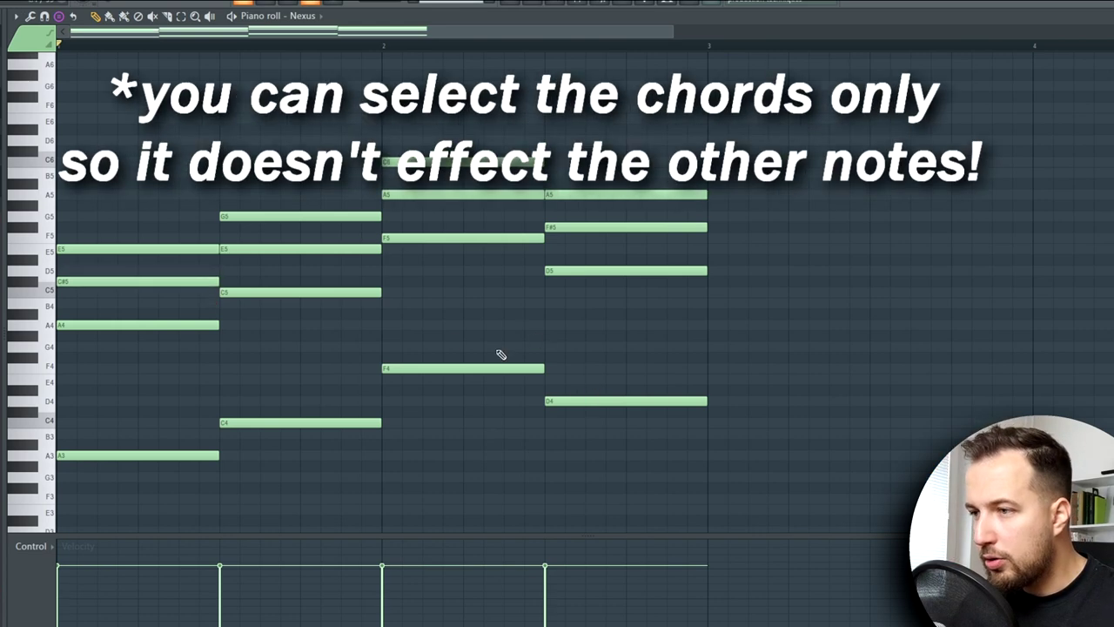
Step: Delete the four bass notes A3, C4, F4 and D4, keeping only the chords
right_click(144, 454)
right_click(295, 422)
right_click(443, 367)
right_click(591, 401)
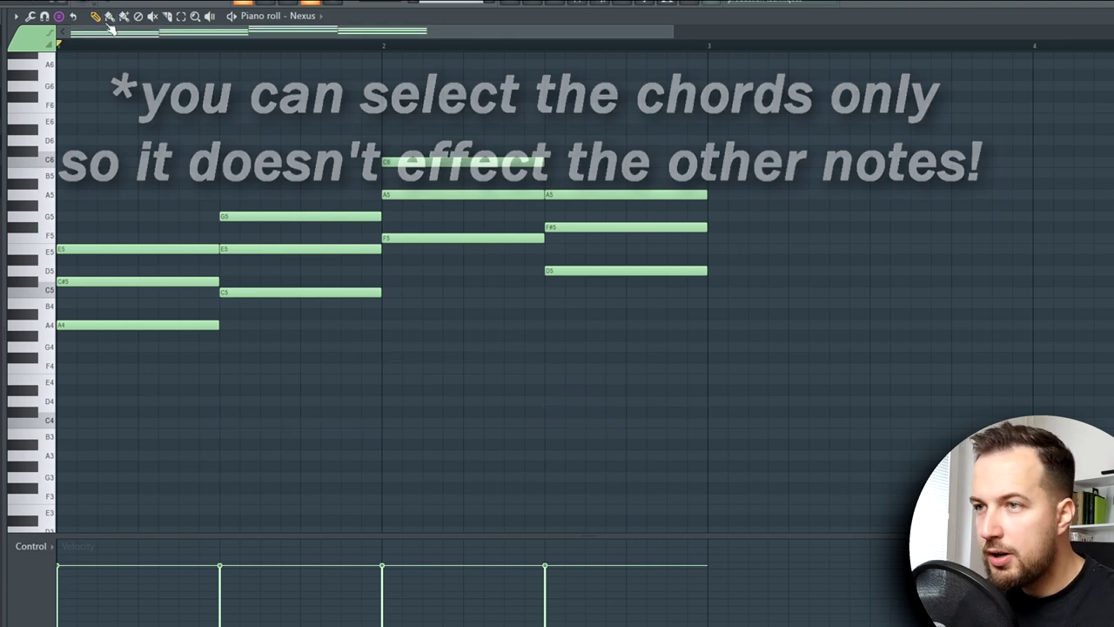
Step: Restrict the chord notes to key C and the Major scale with the Limit tool, and play back the result
click(31, 17)
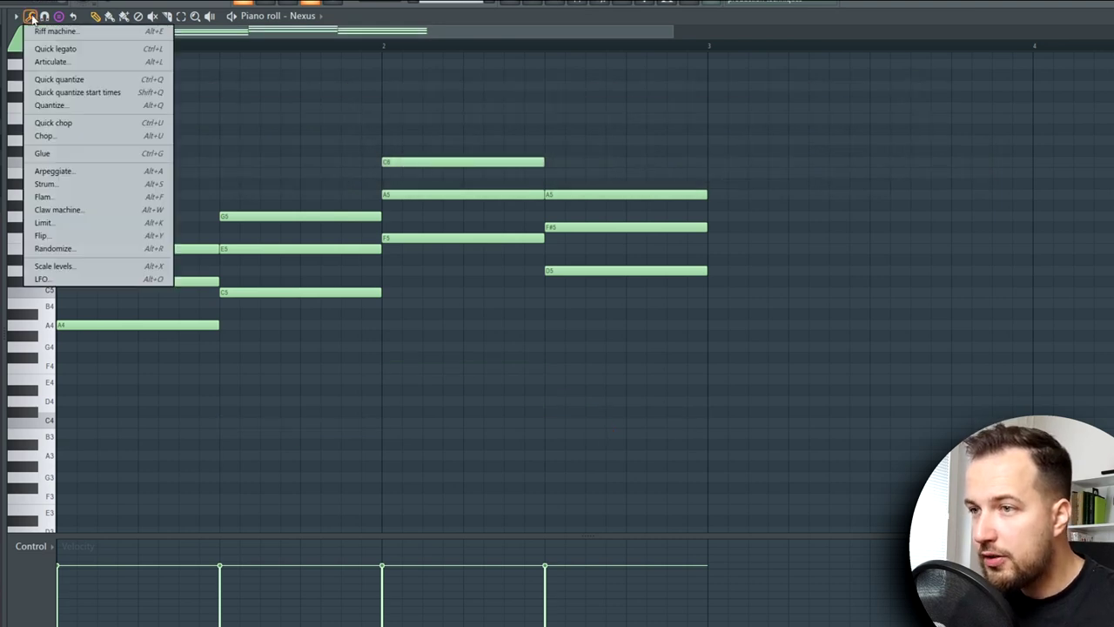
click(63, 227)
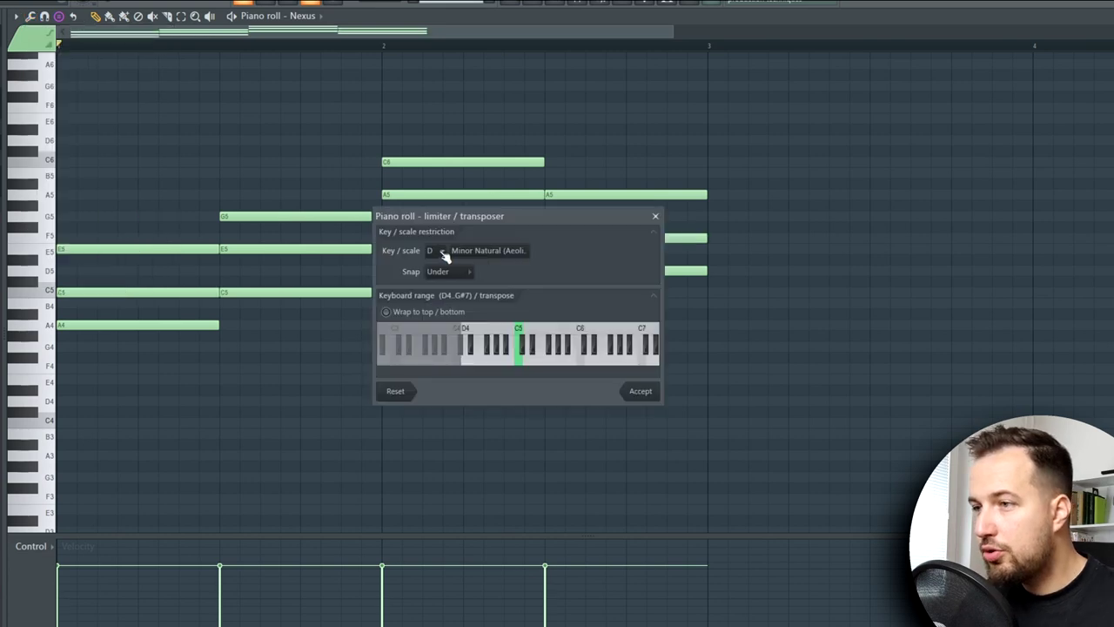
click(441, 252)
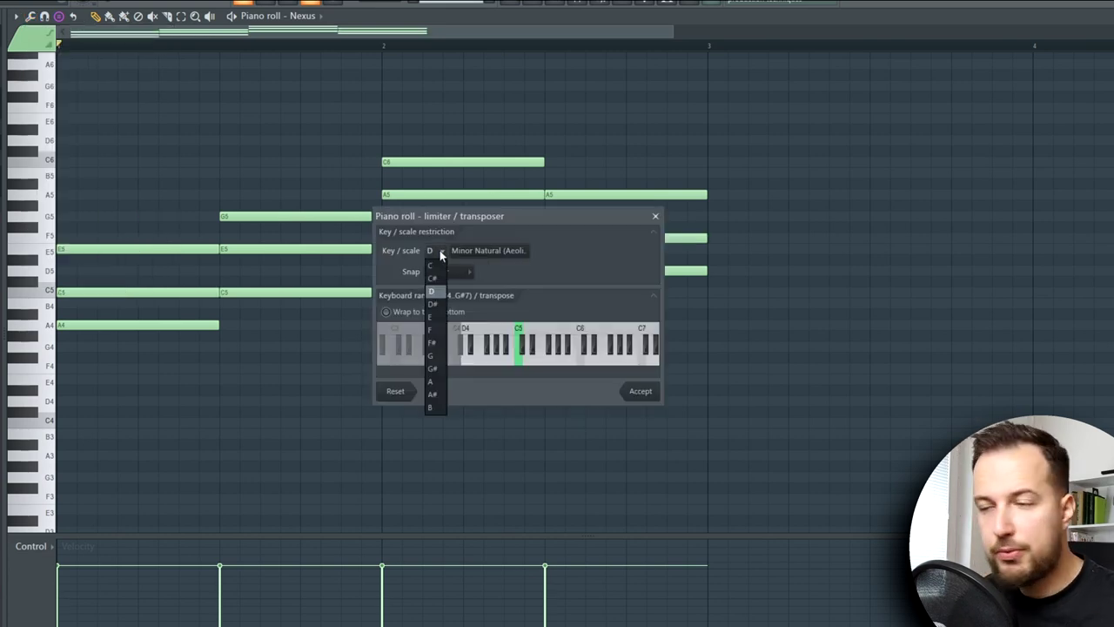
click(430, 264)
click(489, 250)
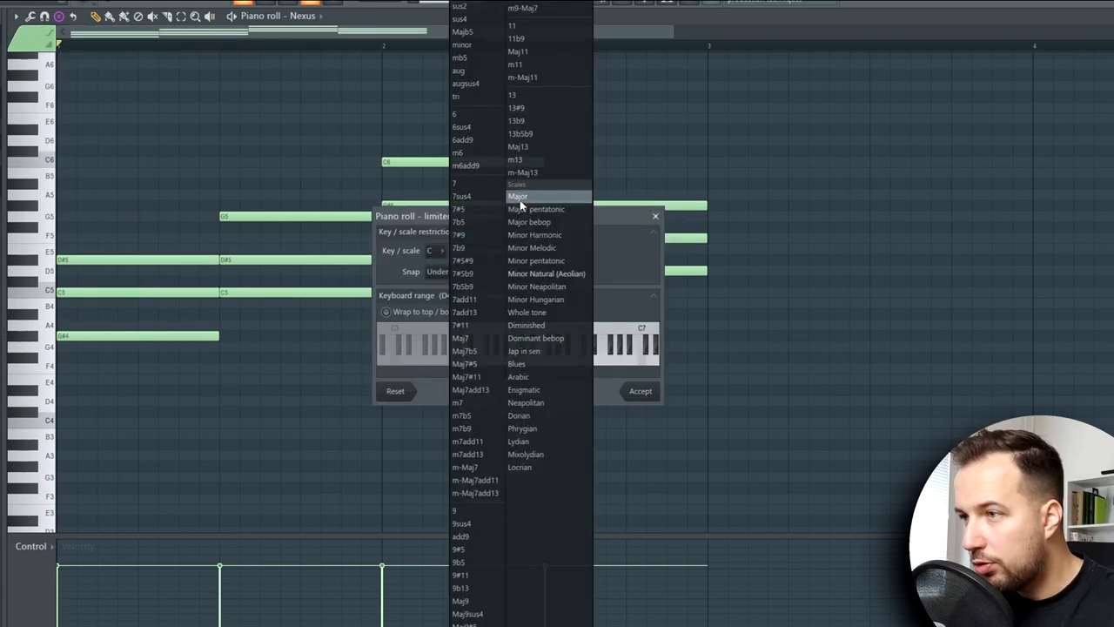
click(523, 196)
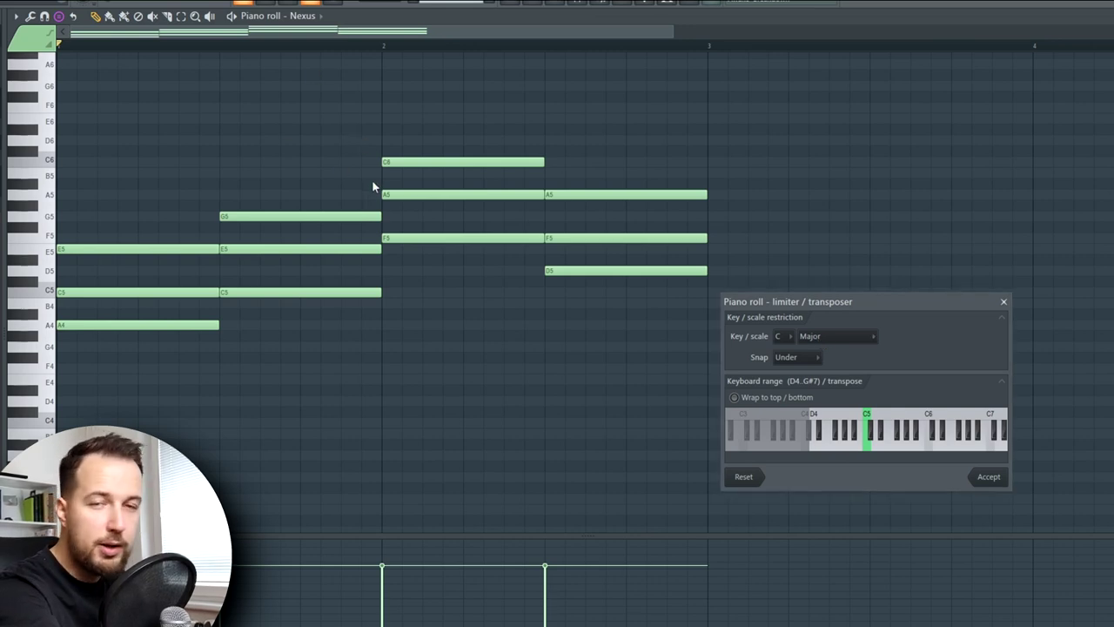
key(space)
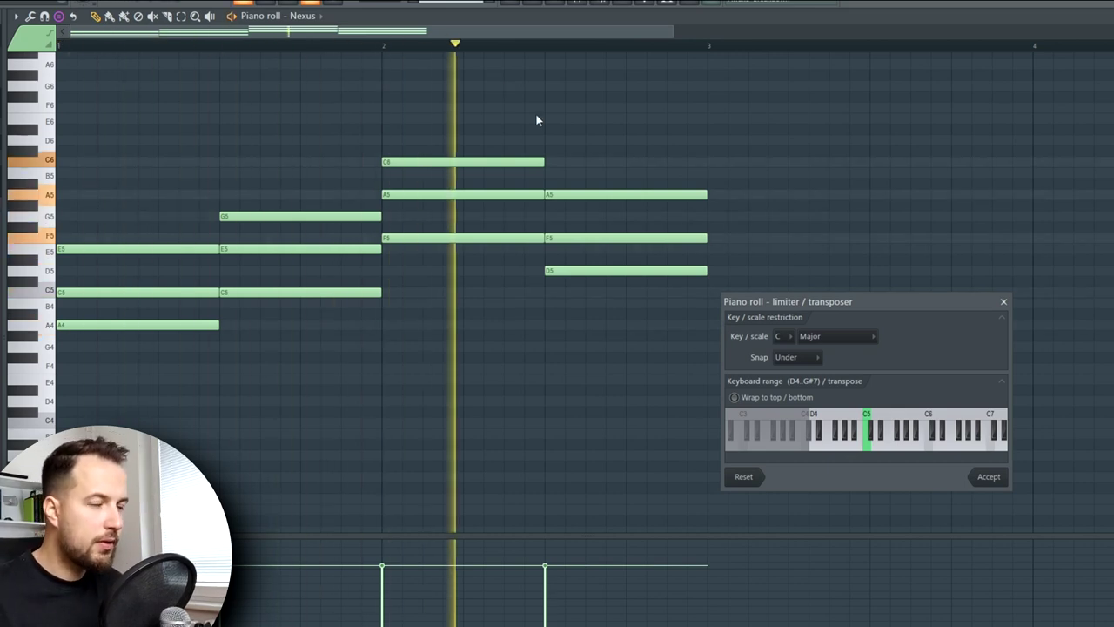
key(space)
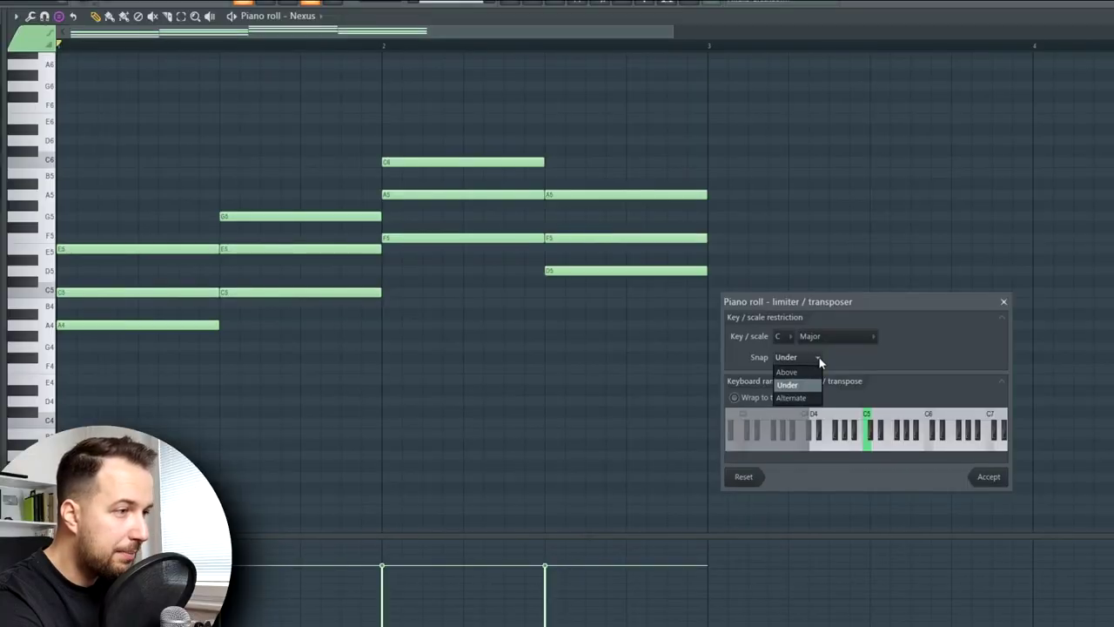
Step: Compare the Above, Under and Alternate snap modes in the limiter on the chords, then accept with Snap set to Under
click(788, 372)
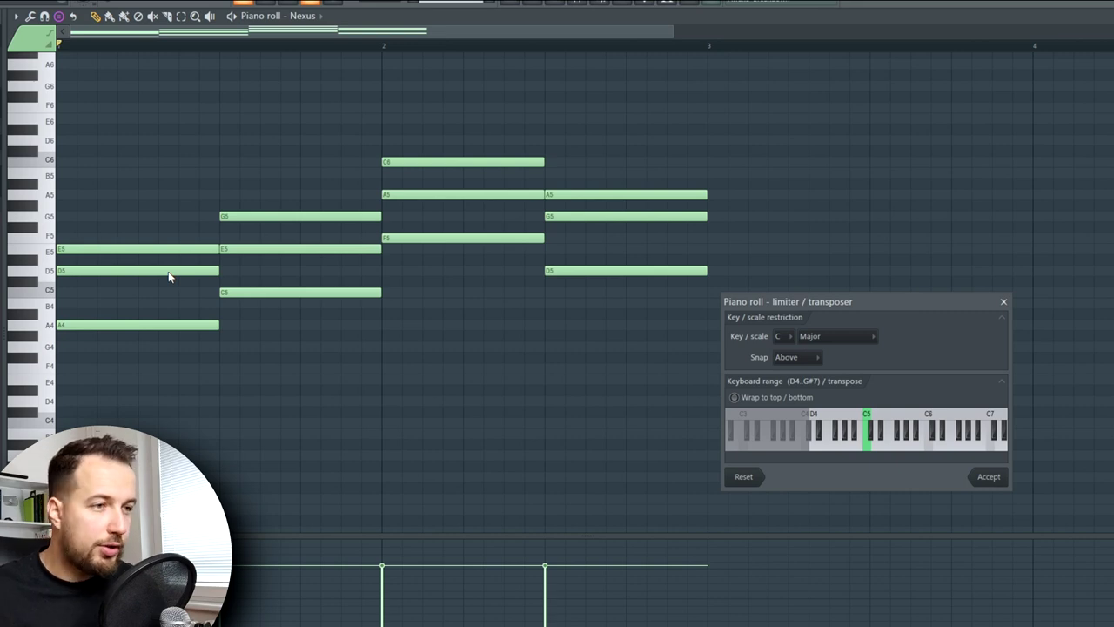
click(788, 357)
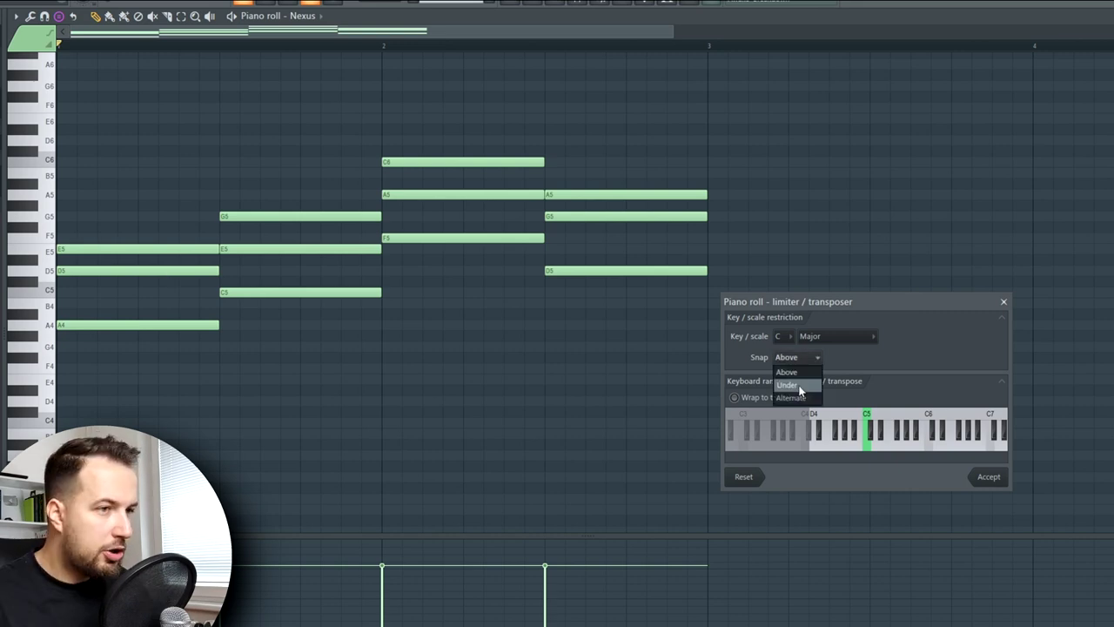
click(788, 383)
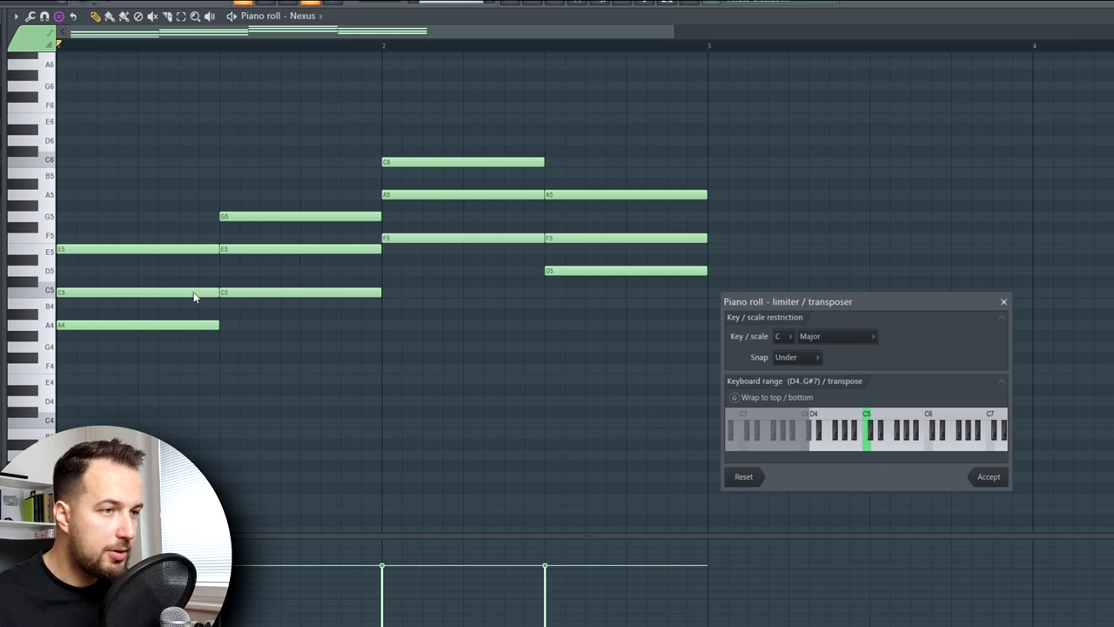
click(794, 357)
click(802, 398)
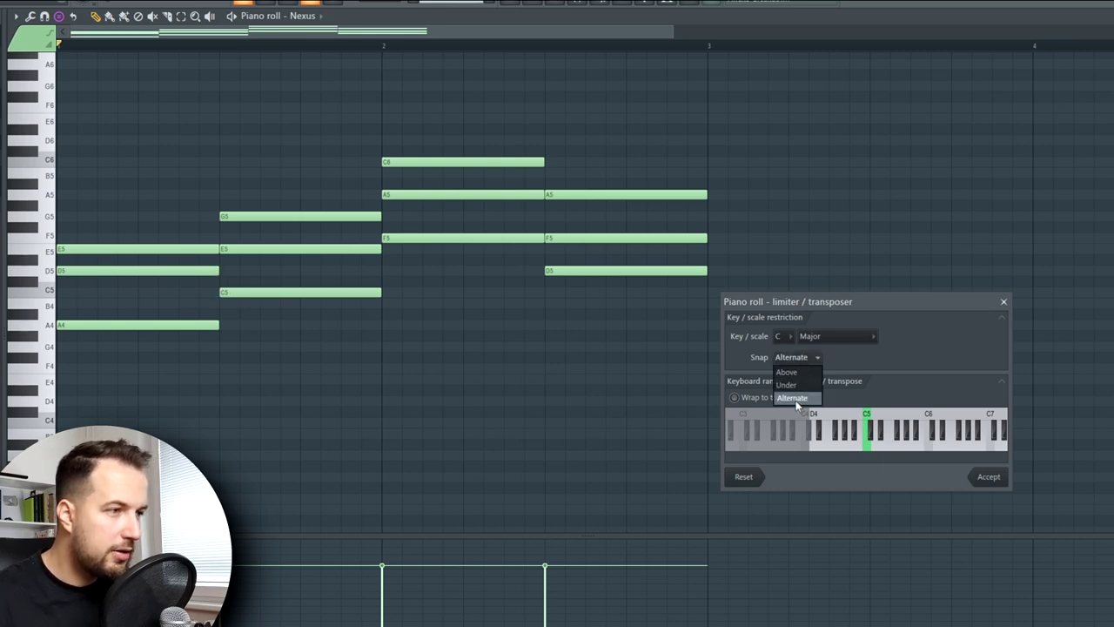
click(788, 384)
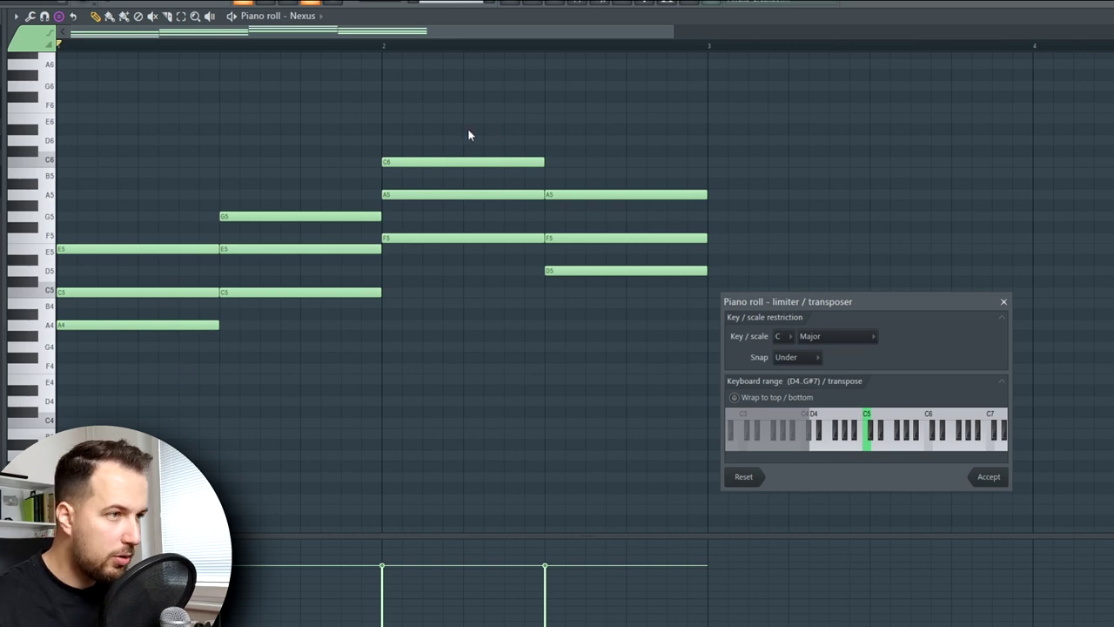
click(1004, 479)
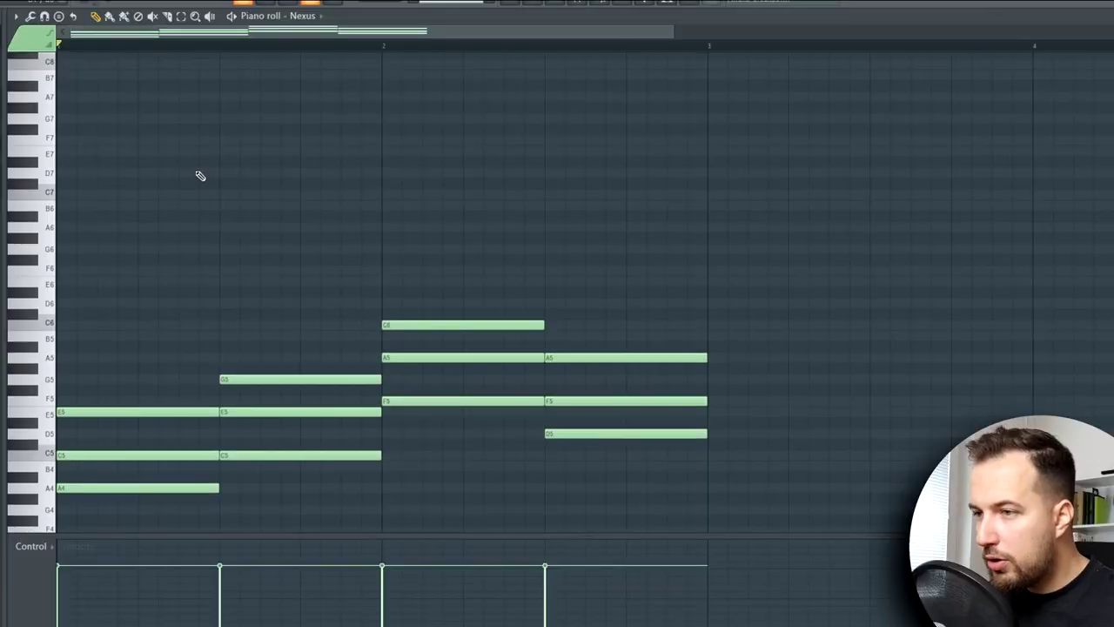
Step: Draw short melody notes A6, A6, B6 and C7 above the first two chords and play them back
scroll(193, 172, down, 3)
scroll(178, 175, up, 3)
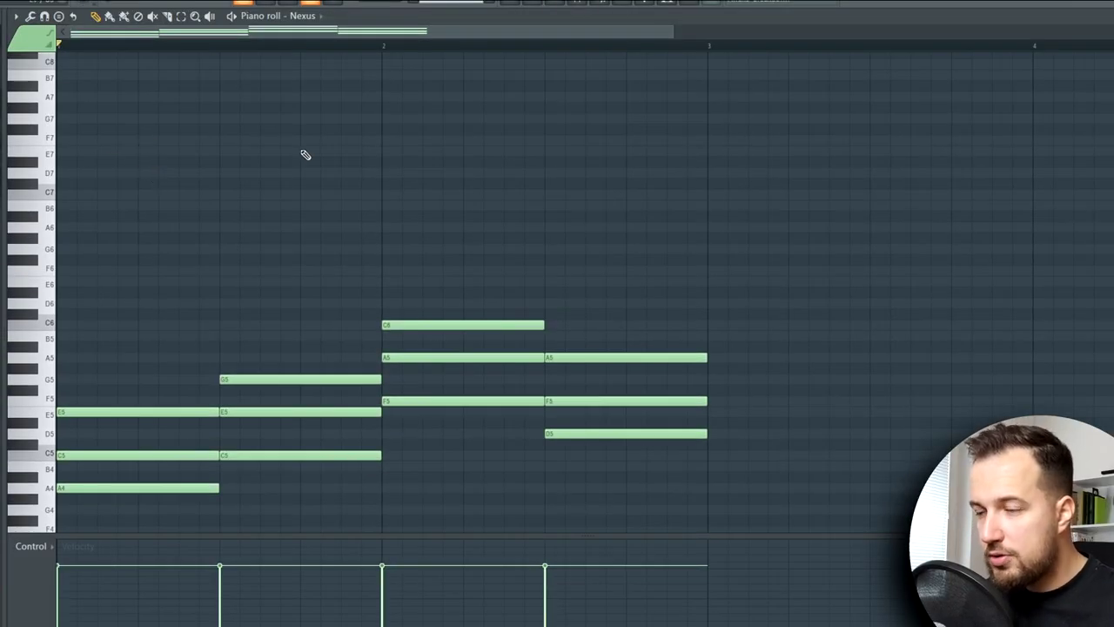
click(75, 143)
right_click(157, 141)
click(63, 228)
drag(217, 228, 142, 230)
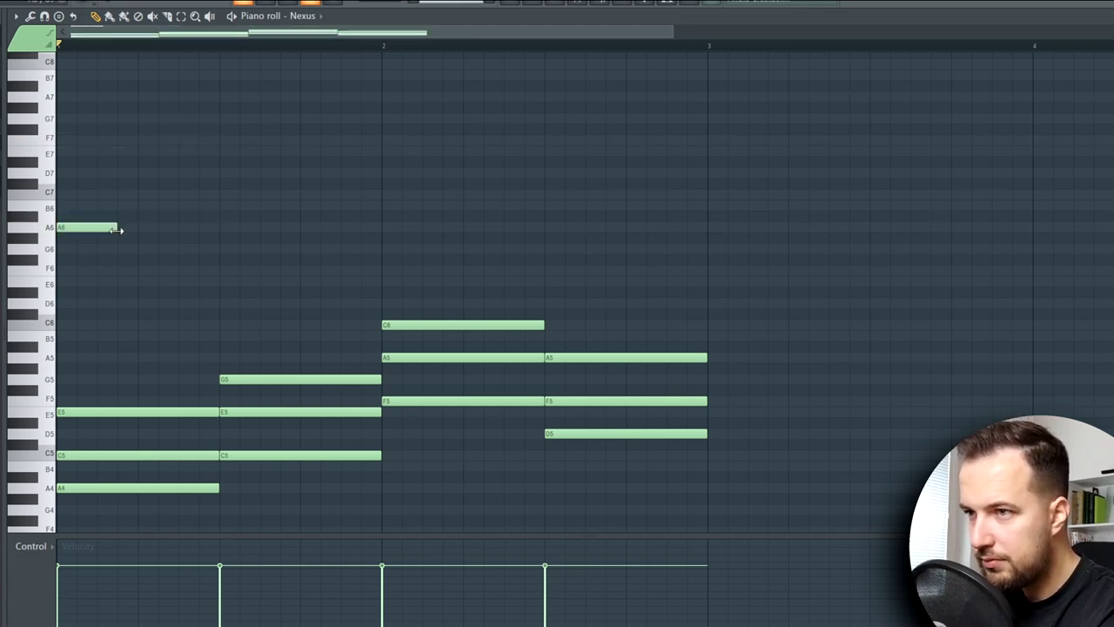
click(141, 228)
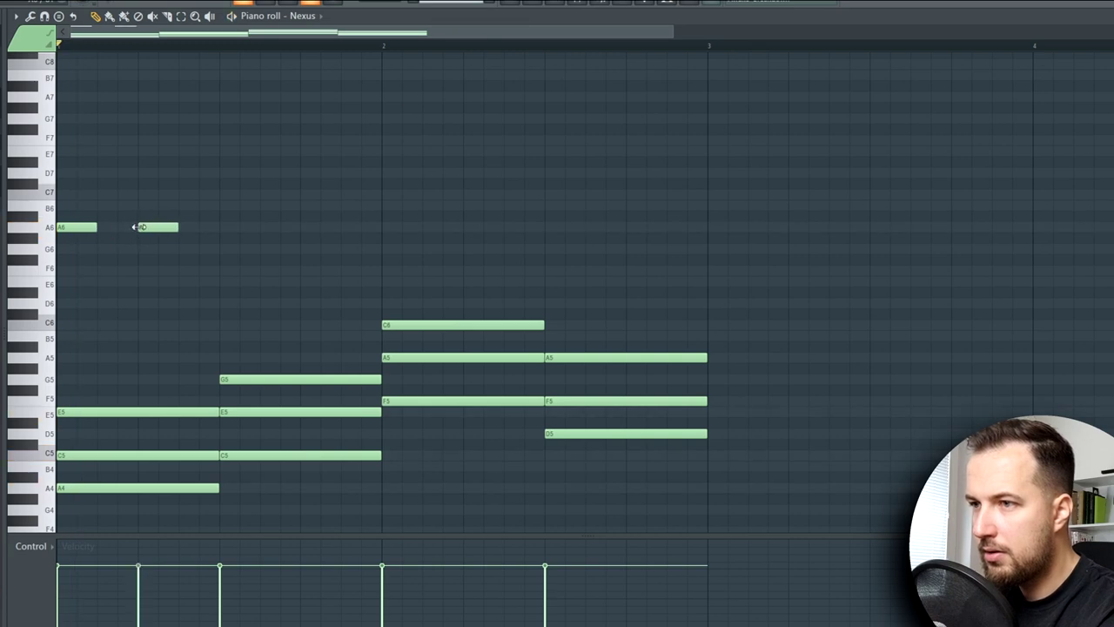
click(182, 207)
click(225, 196)
key(space)
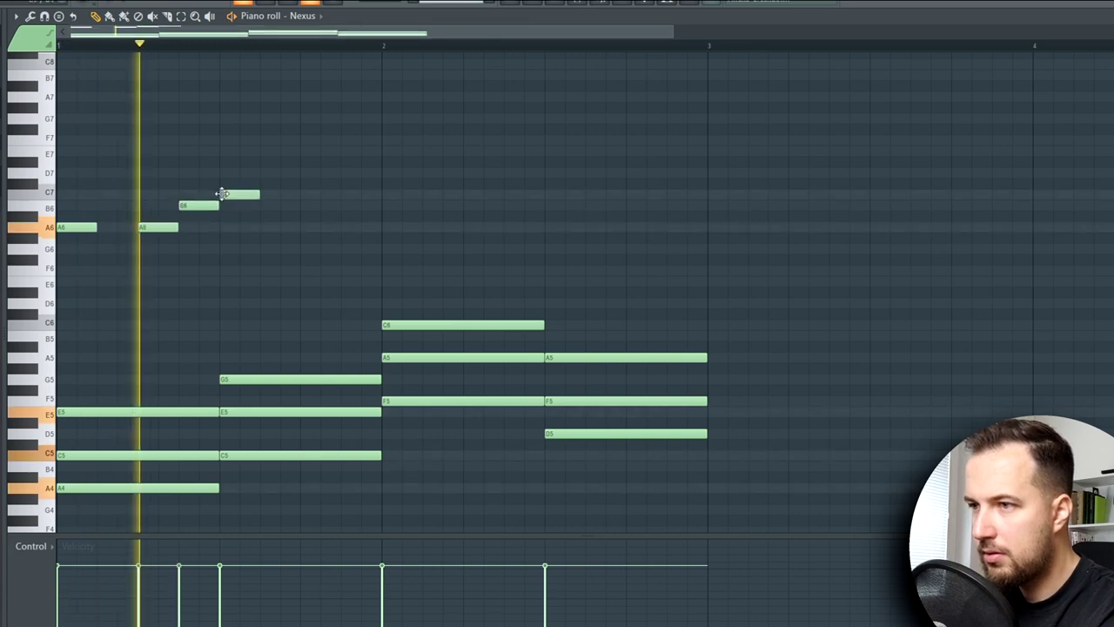
key(space)
Step: Continue the melody with short E7, F7, E7, D7 and C7 notes and a long B6 over the last chord, then play it
click(304, 149)
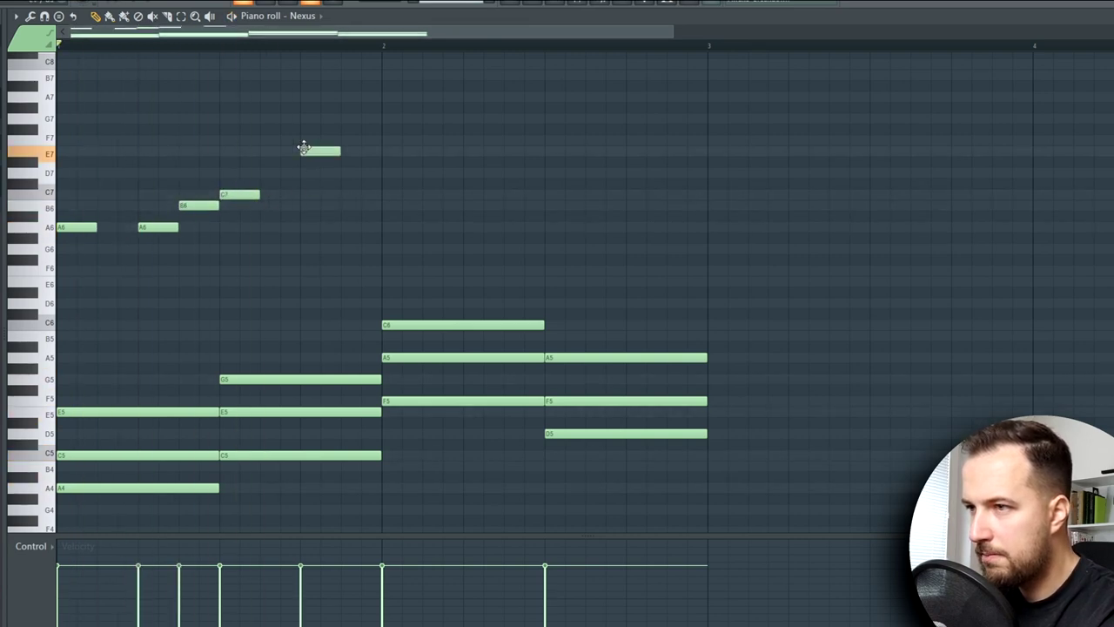
click(384, 142)
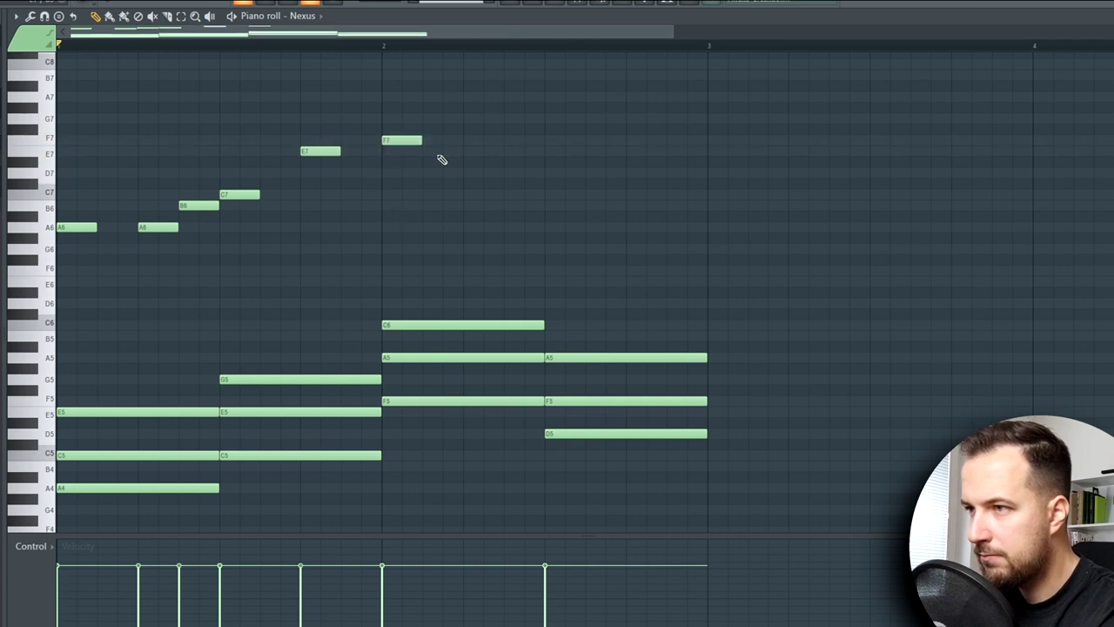
click(425, 153)
click(467, 173)
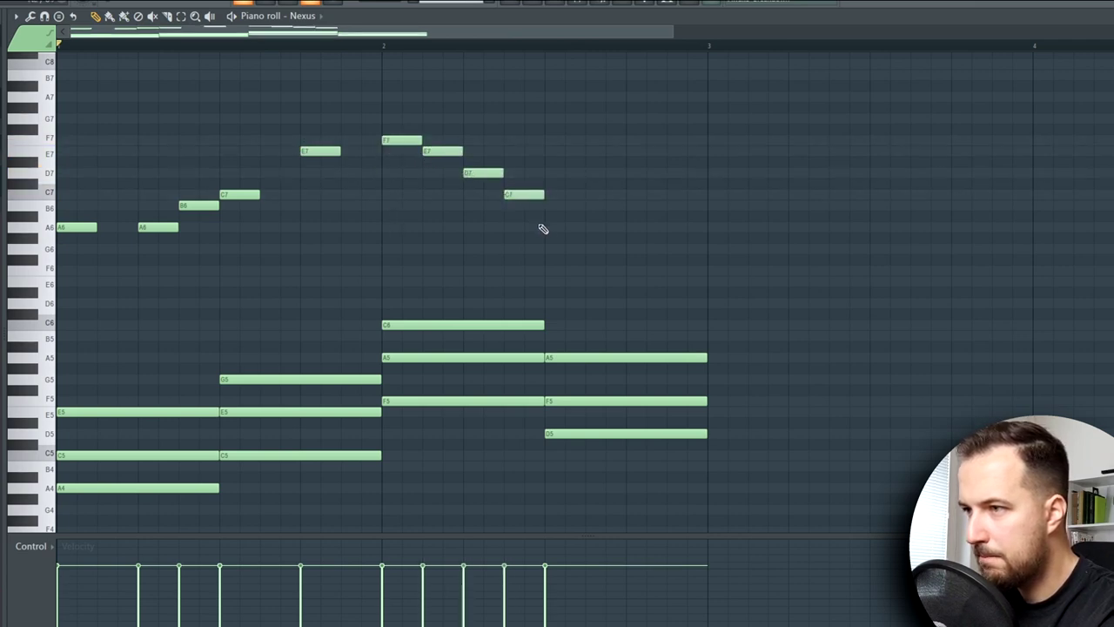
drag(557, 215, 703, 207)
key(space)
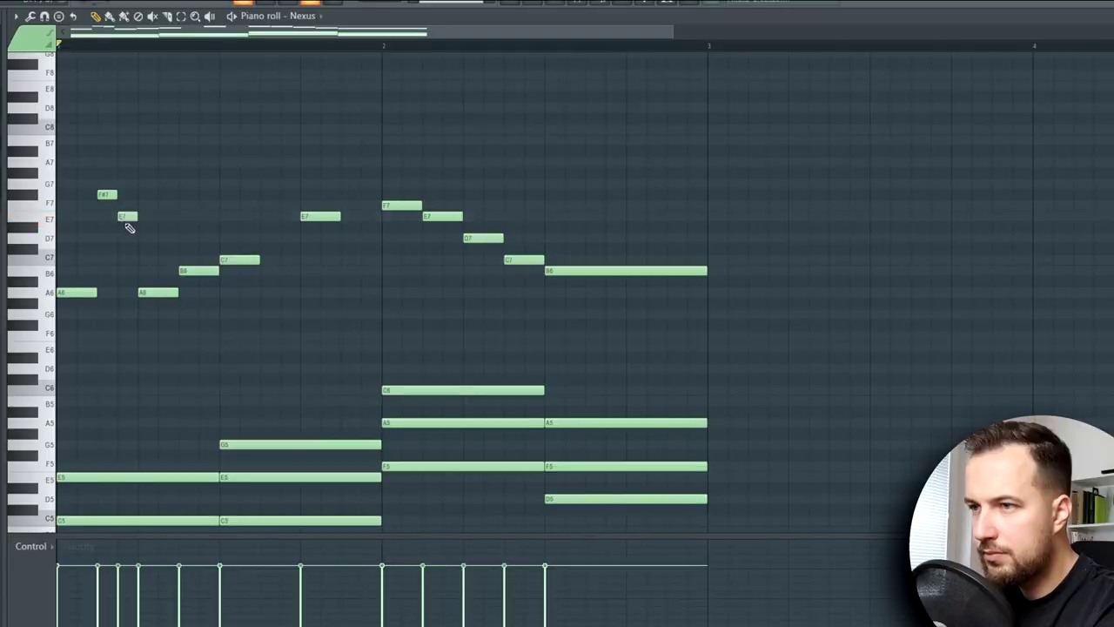
key(space)
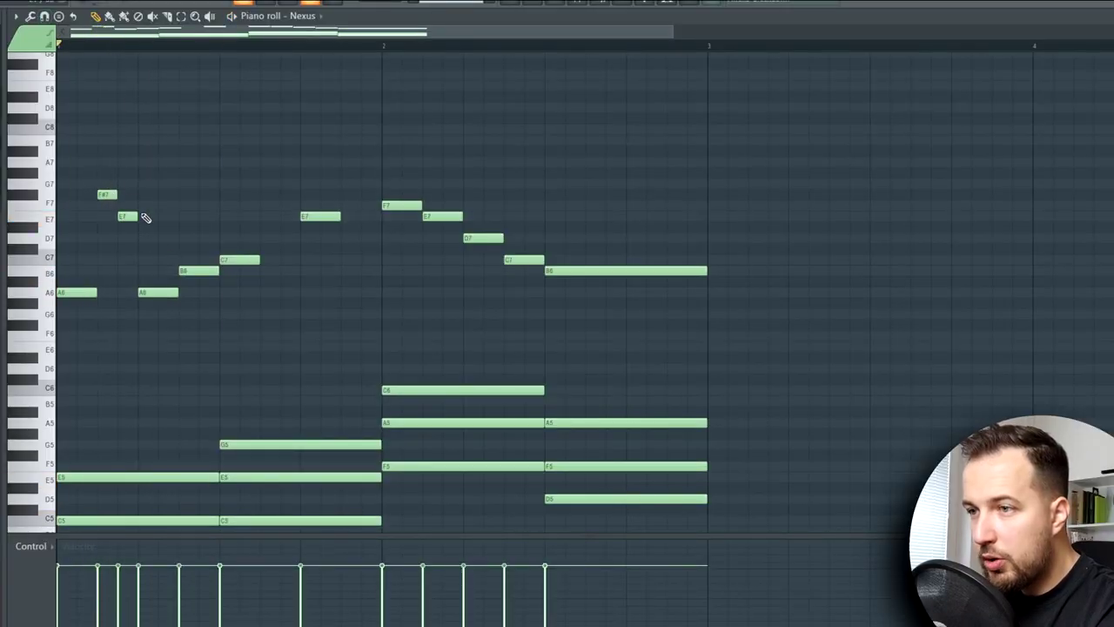
Step: Restrict the melody and chords to C Major with the Limit tool, using Snap Under
click(32, 16)
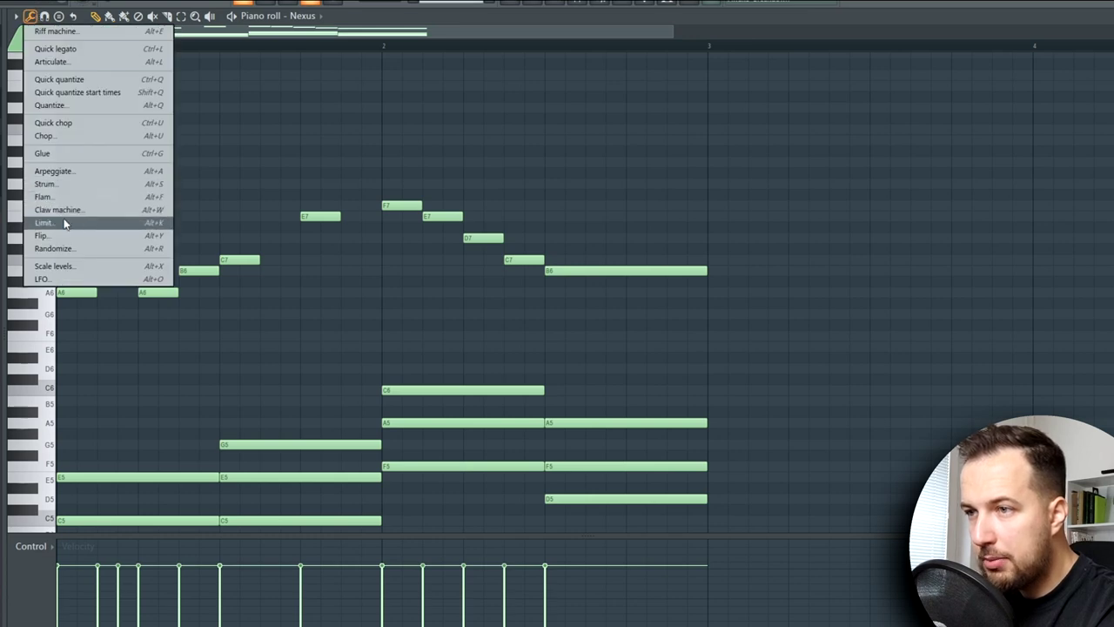
click(63, 216)
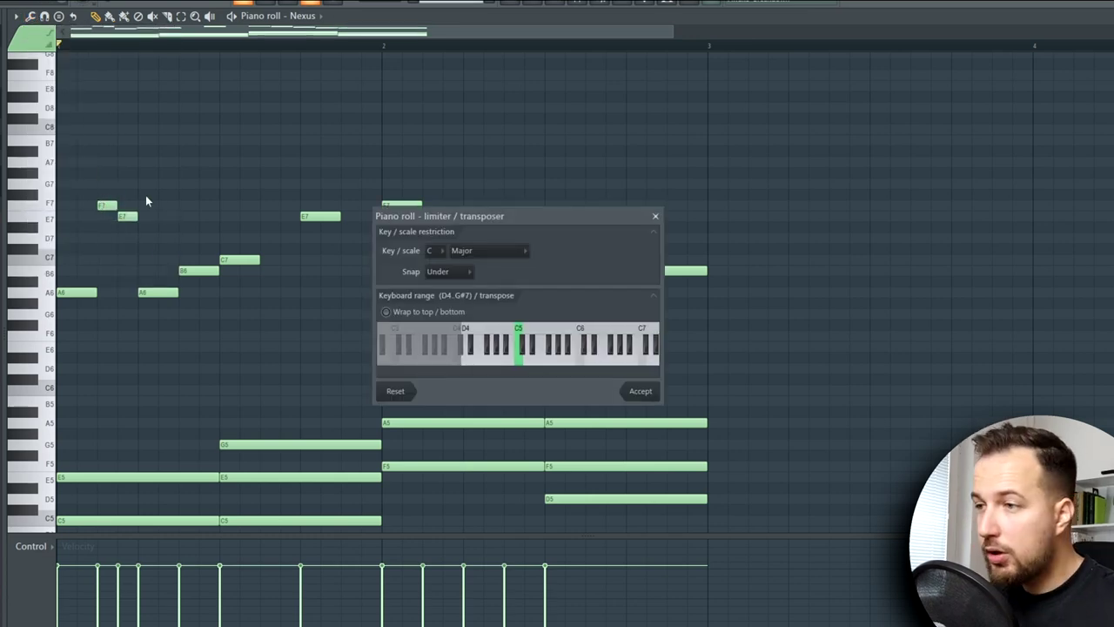
click(657, 217)
Step: Add top notes B5, D6, E6 and D6 to the four chords, one each, while playing the pattern
scroll(178, 289, down, 3)
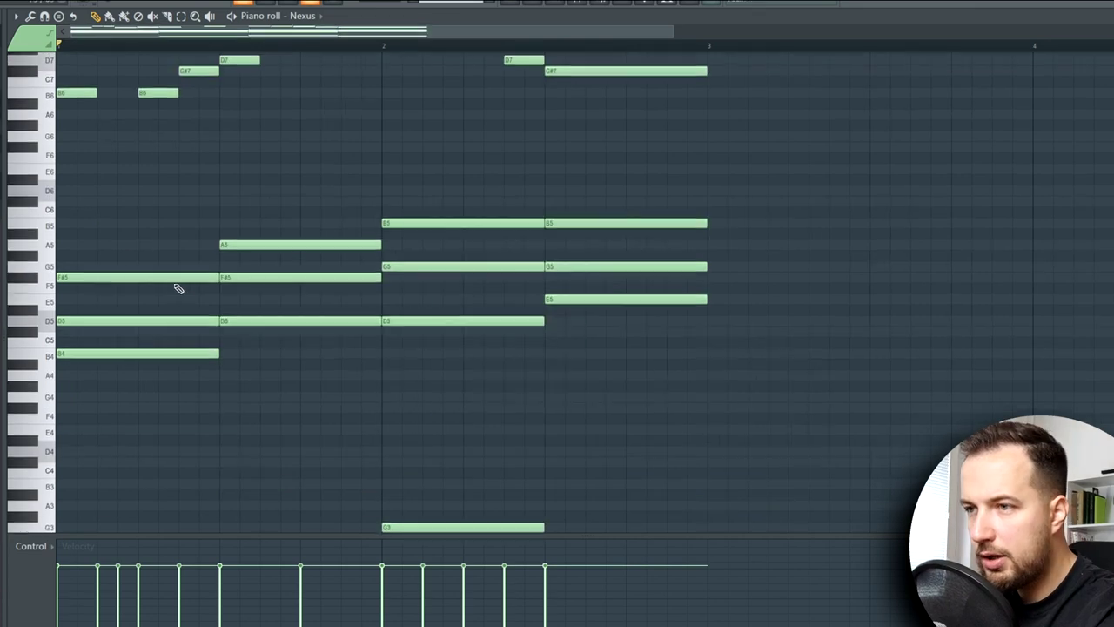
click(67, 224)
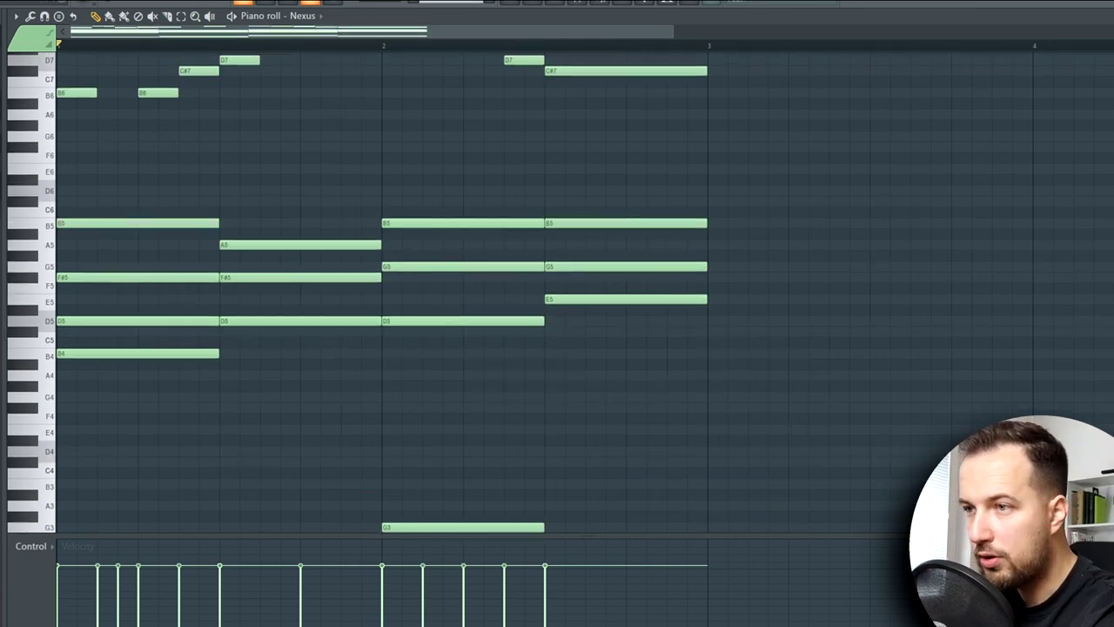
key(space)
click(223, 190)
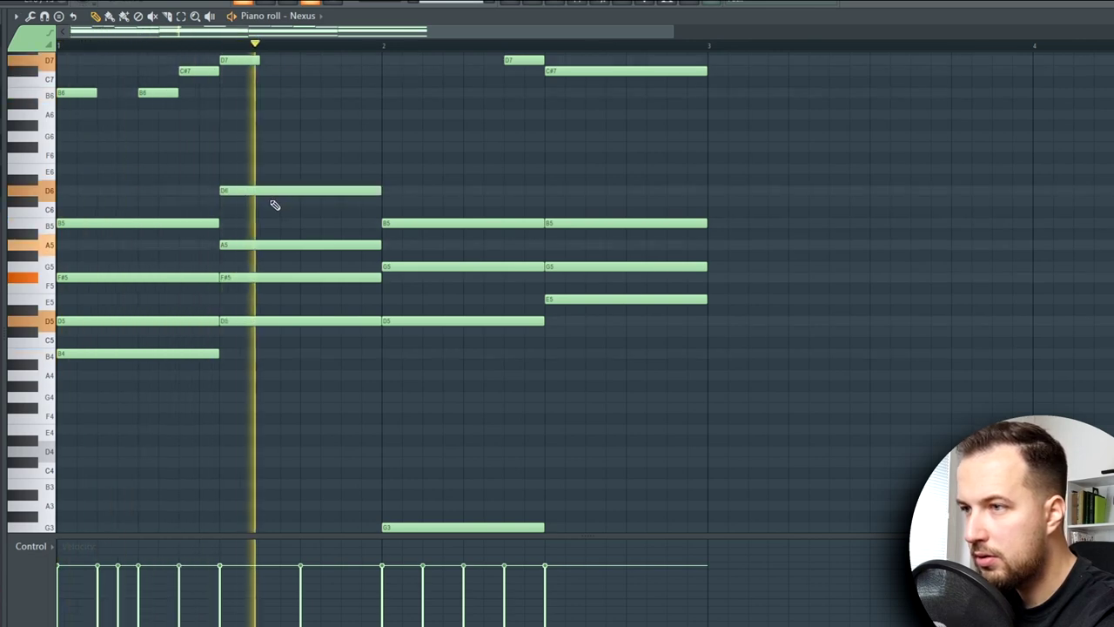
click(388, 169)
click(553, 191)
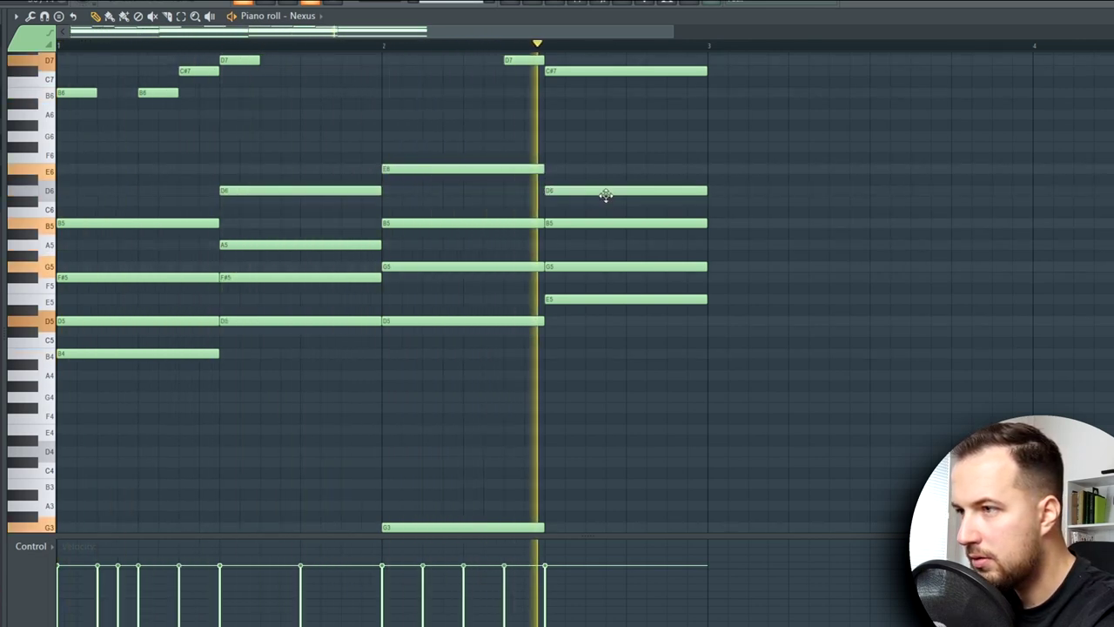
Step: Raise the third chord's top note to G6 and the fourth chord's top note to E6 while listening
drag(485, 166, 484, 146)
drag(580, 192, 580, 165)
scroll(606, 184, up, 3)
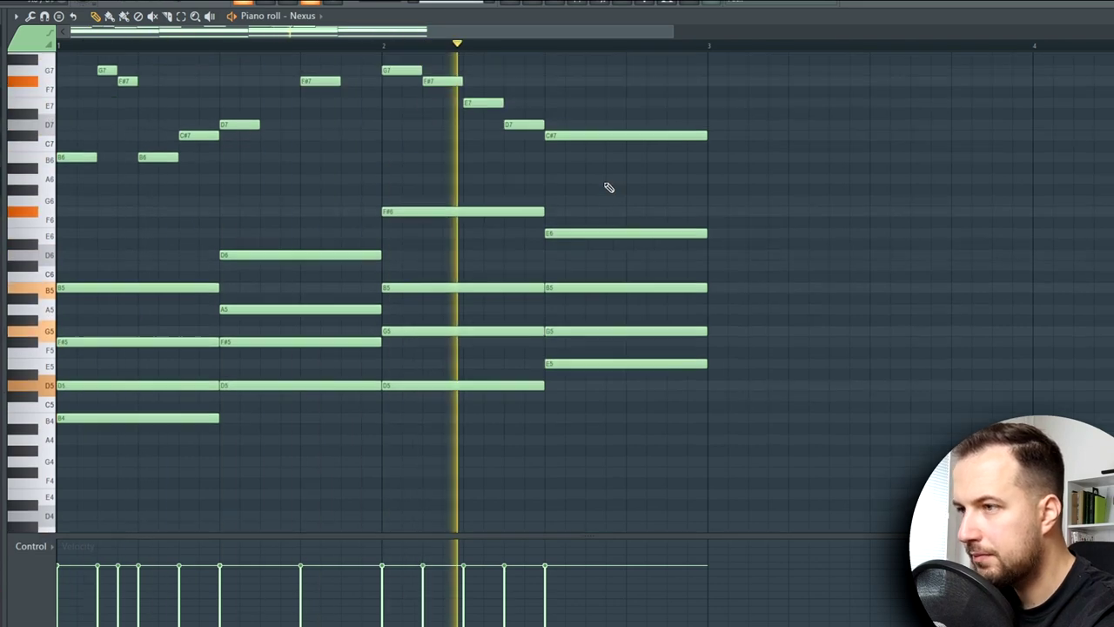
scroll(594, 213, down, 2)
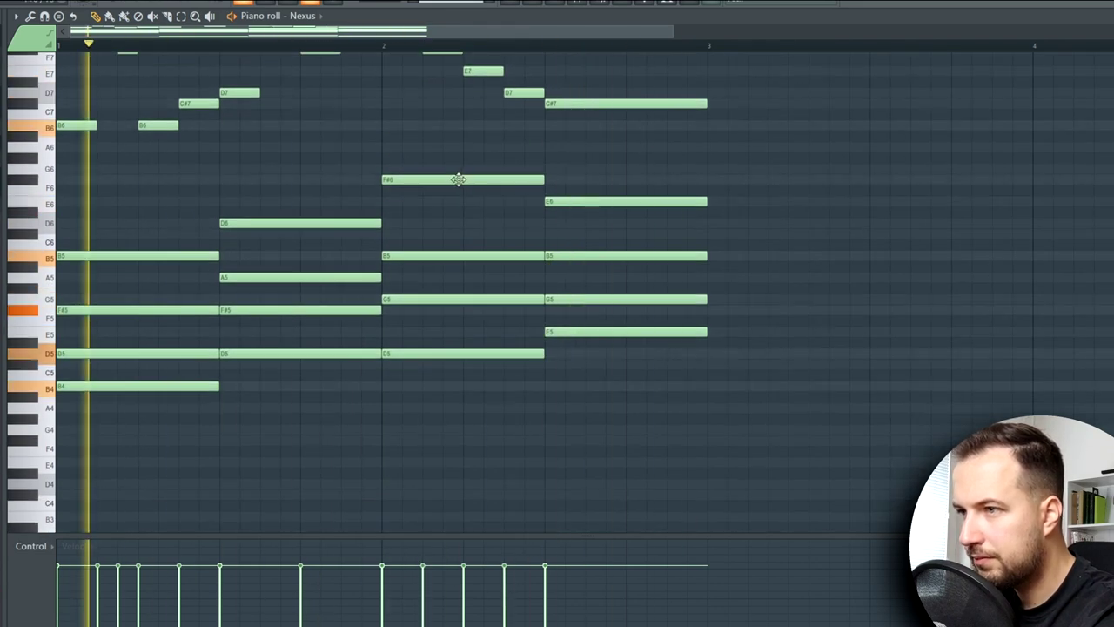
drag(457, 179, 458, 167)
scroll(181, 162, down, 4)
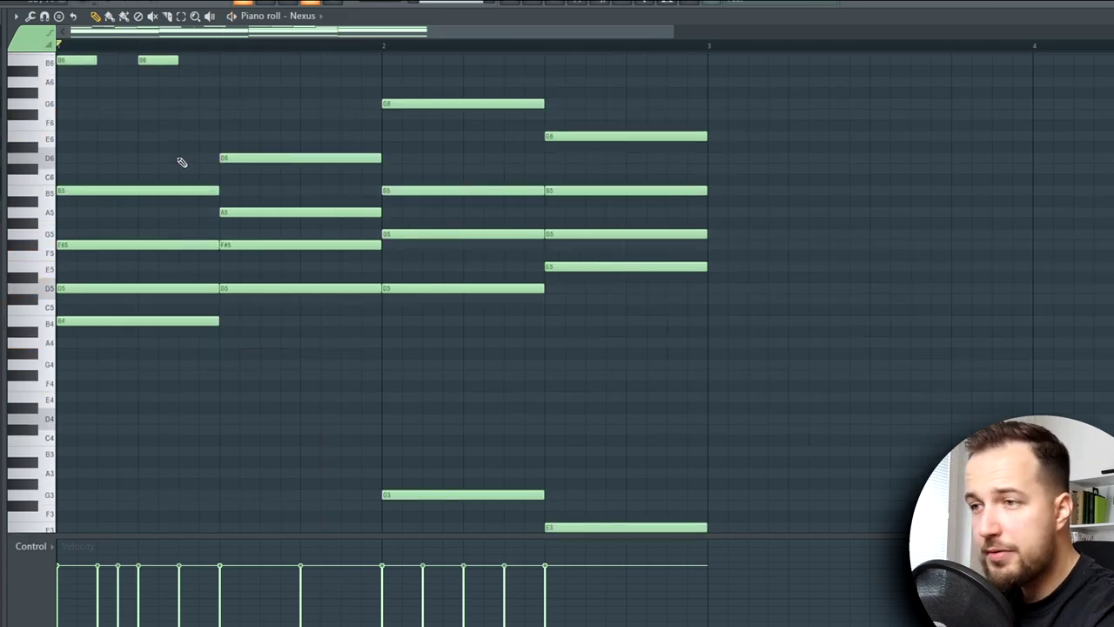
Step: Delete the four notes of the first chord: B5, F#5, D5 and B4
right_click(155, 190)
right_click(145, 244)
right_click(135, 288)
right_click(128, 320)
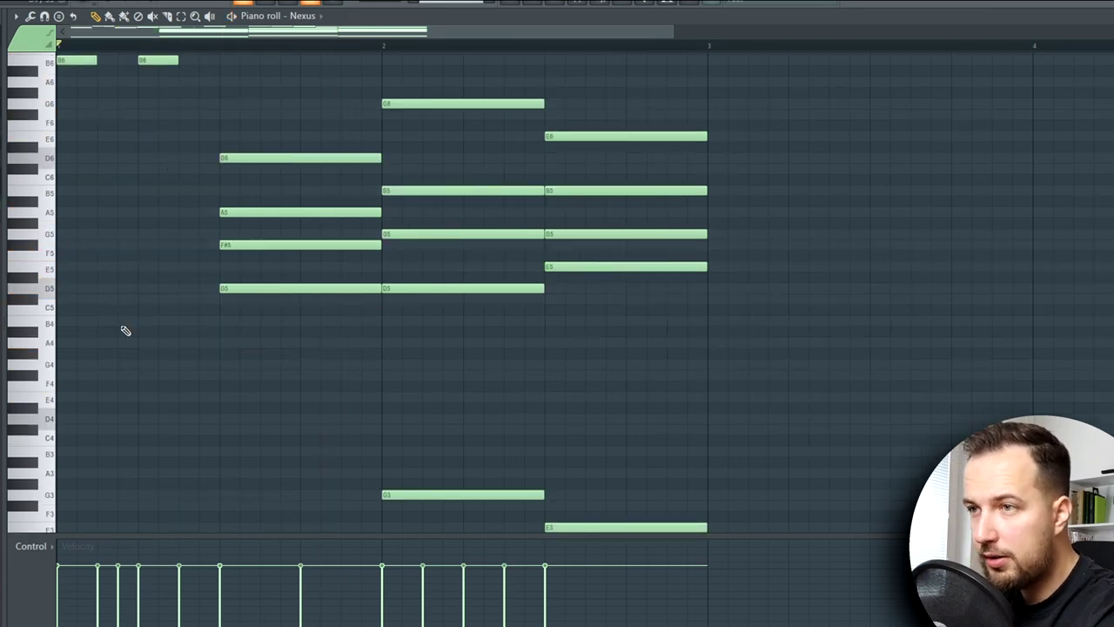
Step: Stamp a Suspended 2 chord with root B4 in the first chord's place and play back the pattern
click(37, 16)
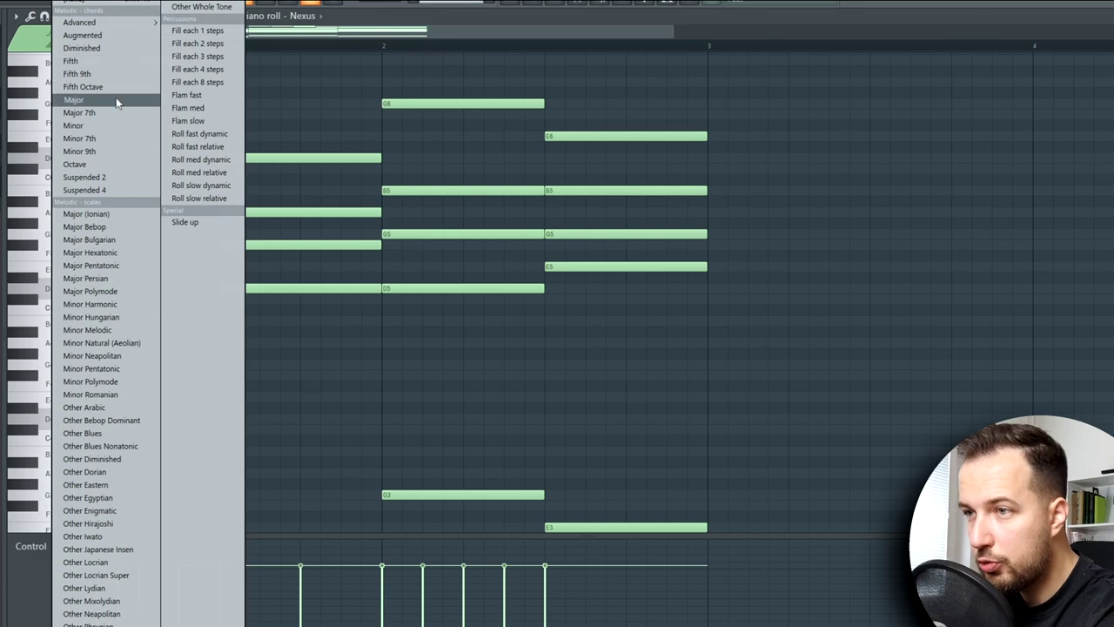
click(115, 176)
scroll(82, 256, up, 2)
click(57, 255)
click(209, 290)
key(space)
scroll(216, 227, up, 3)
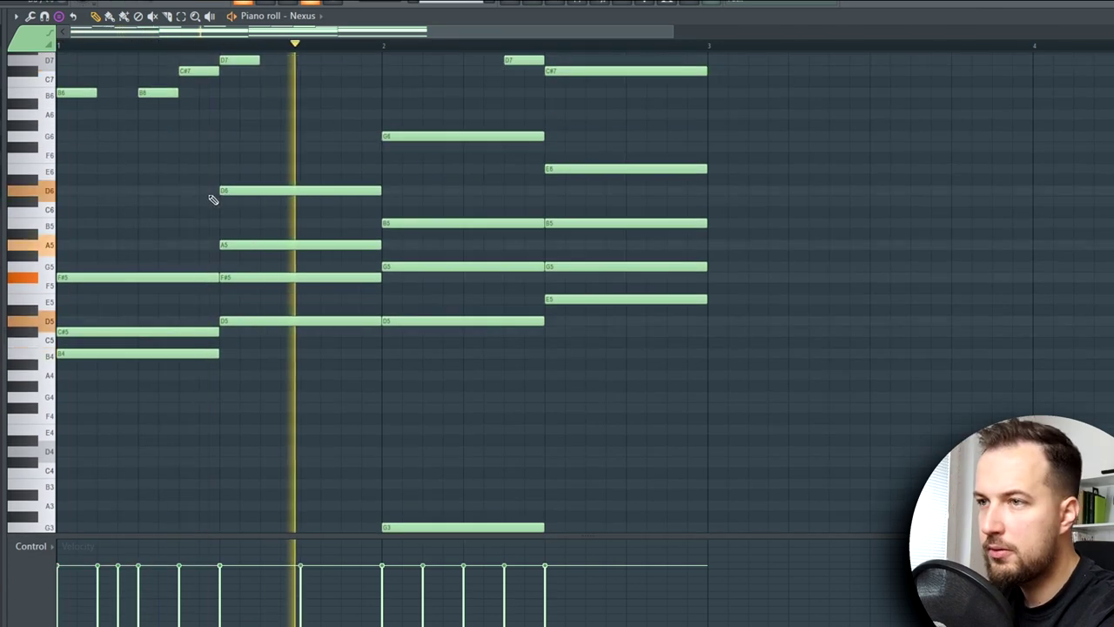